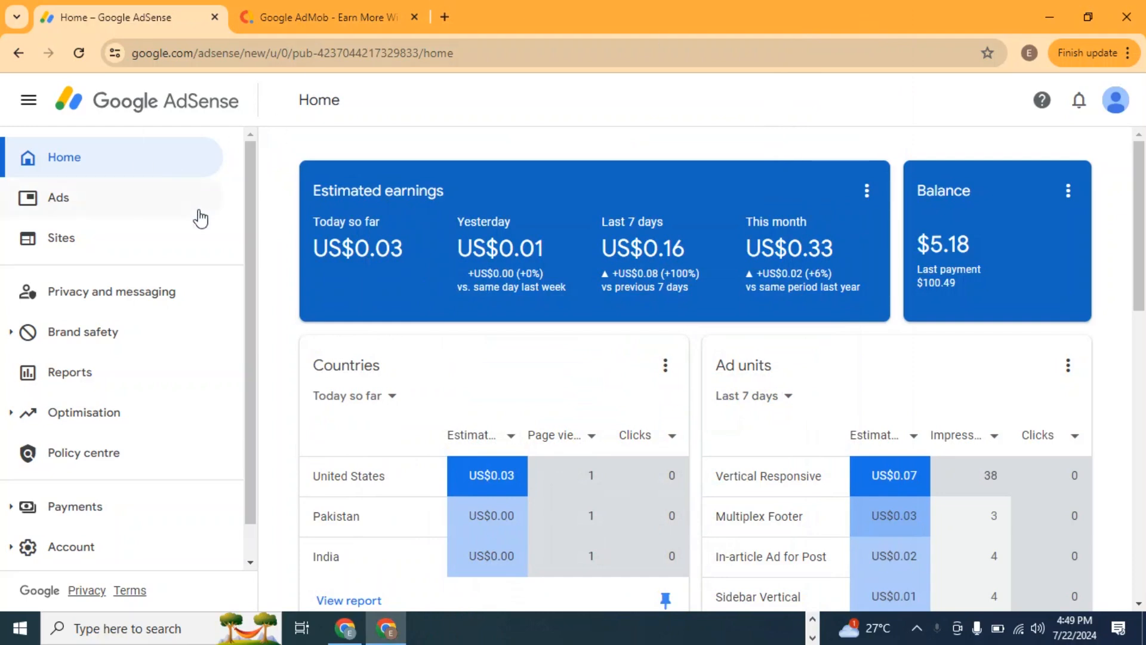
Open the Account information page in the AdSense account settings.
left_click_drag(250, 364, 256, 434)
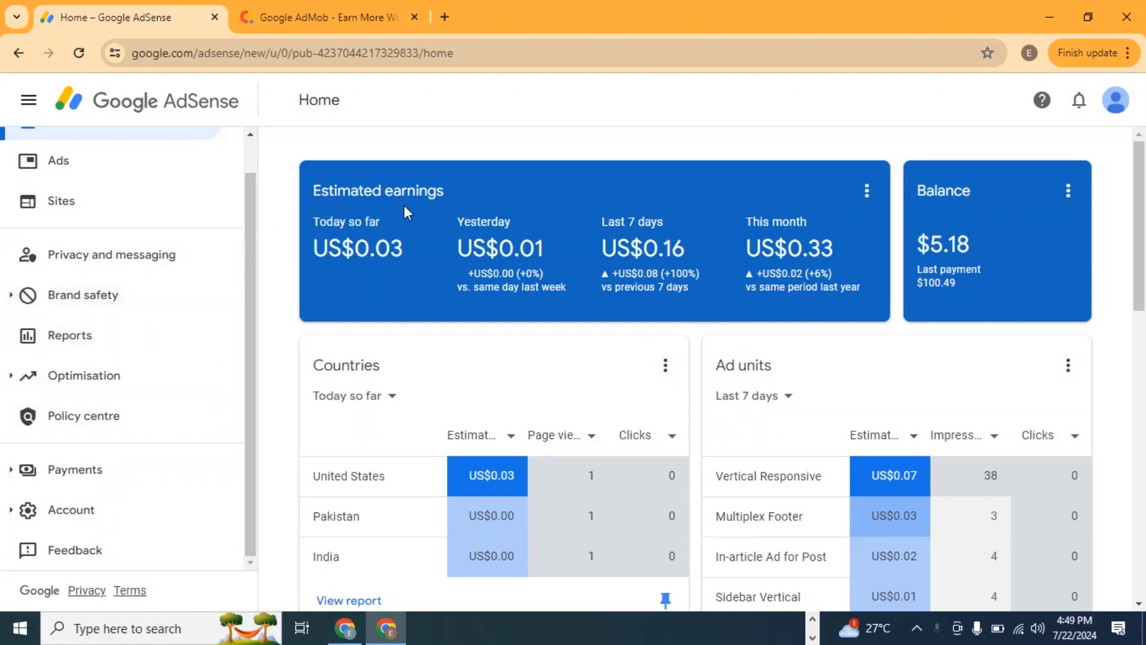
left_click_drag(253, 255, 238, 325)
left_click(65, 509)
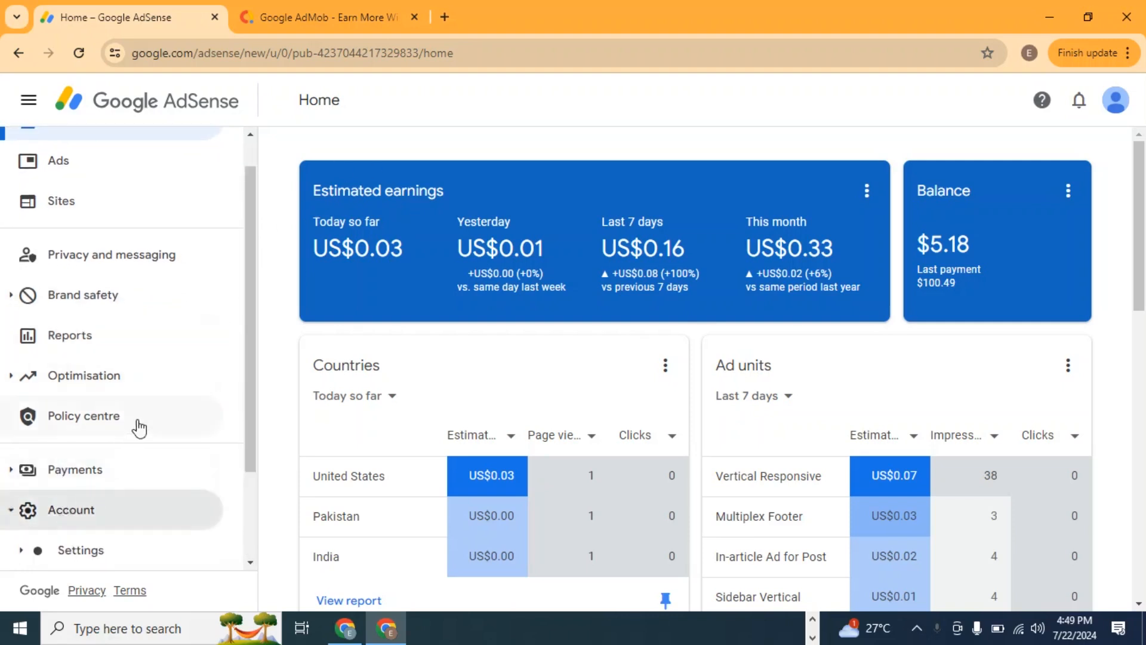
left_click(83, 436)
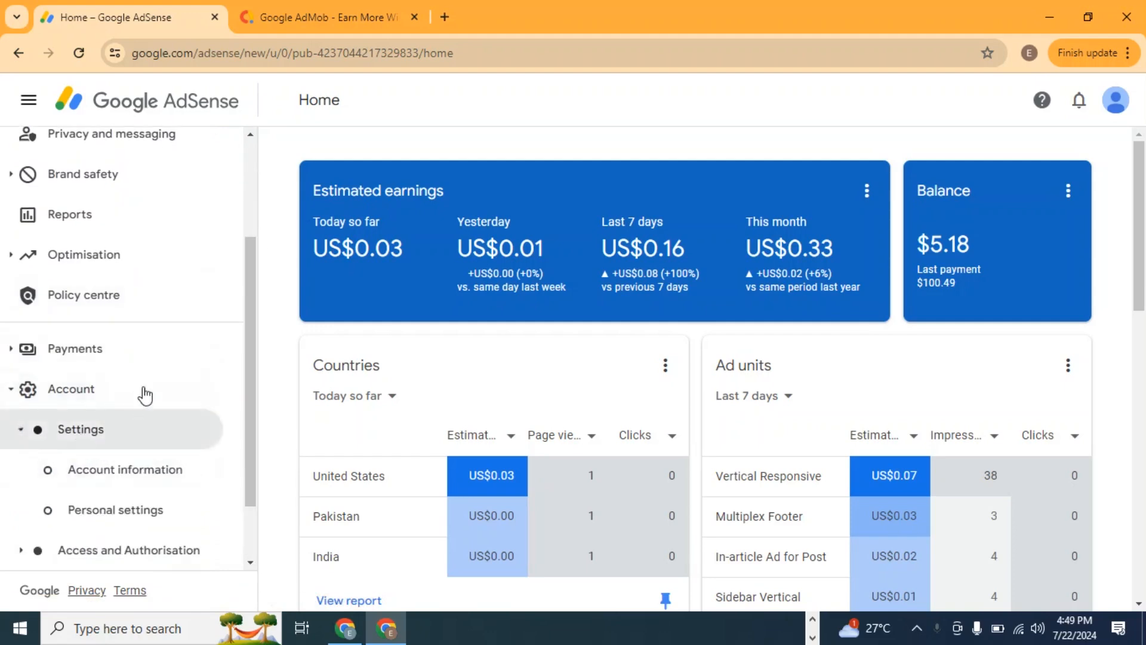
left_click(161, 404)
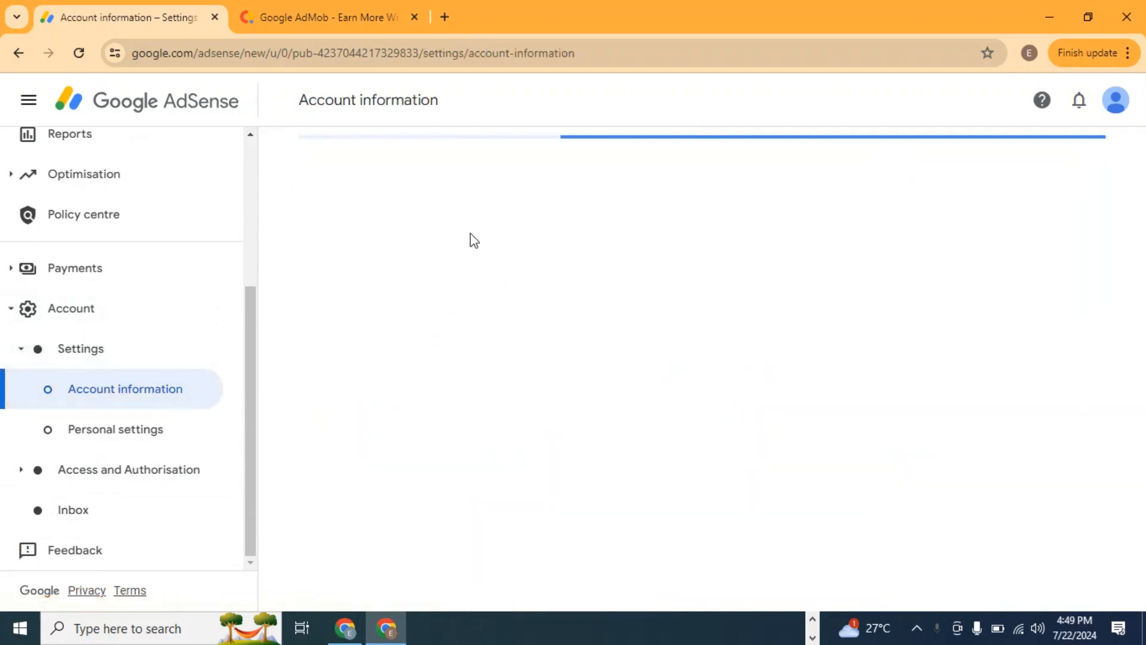
Check the Active products entry and open its "monetise your content" help link in a new tab.
scroll(537, 295, "down", 3)
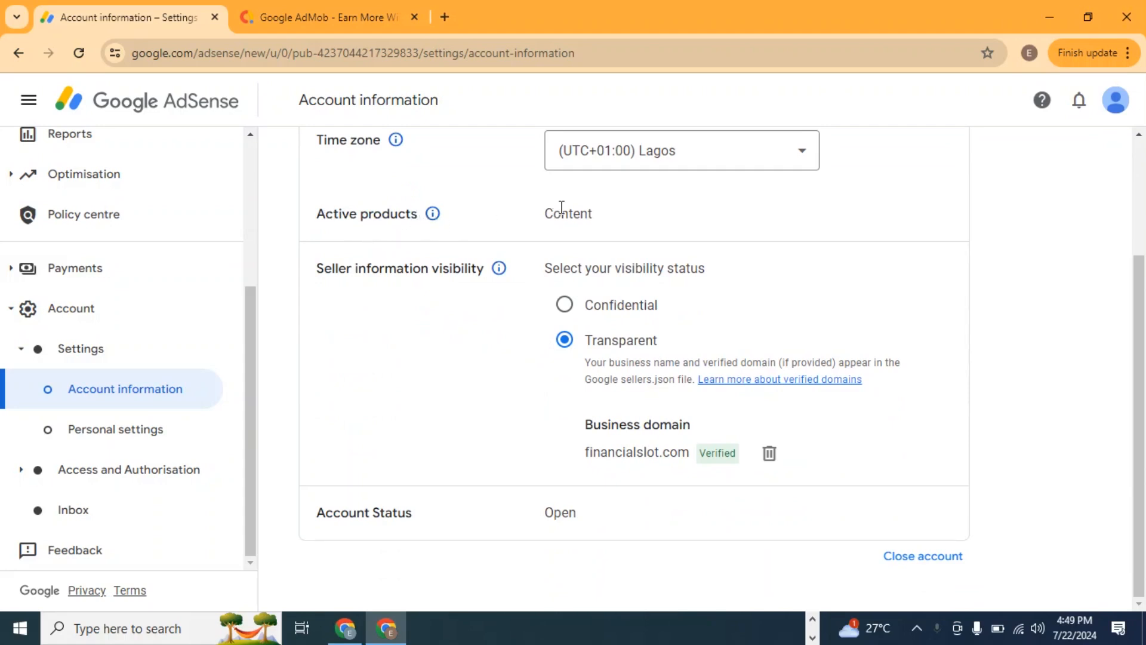
left_click_drag(604, 221, 540, 222)
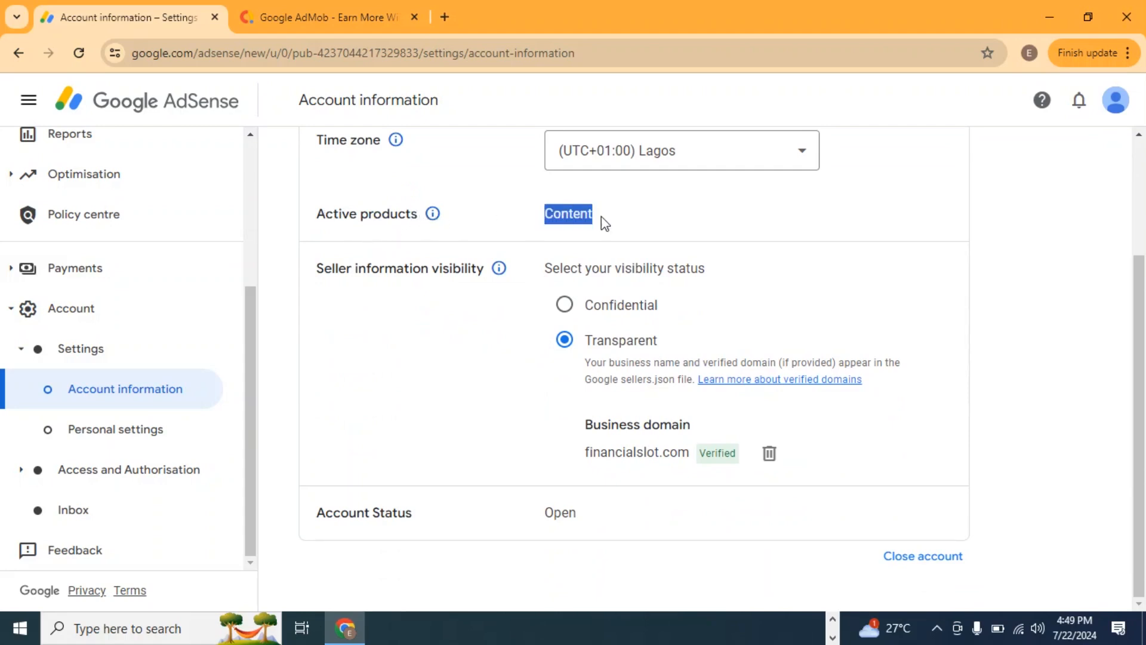
left_click(573, 219)
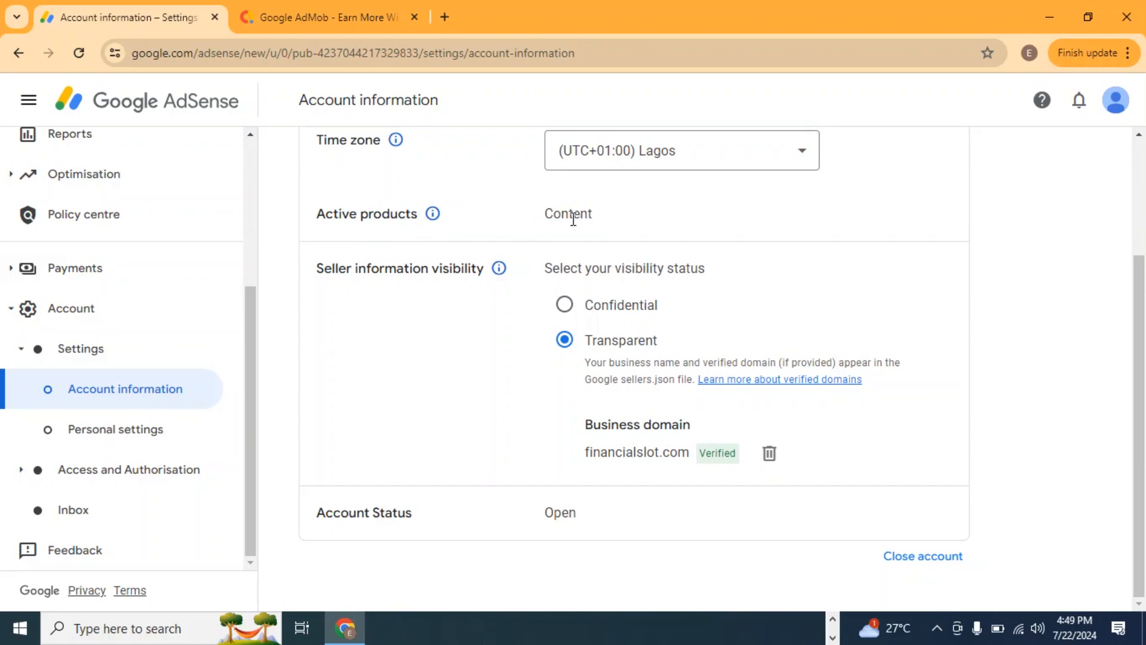
mouse_move(431, 220)
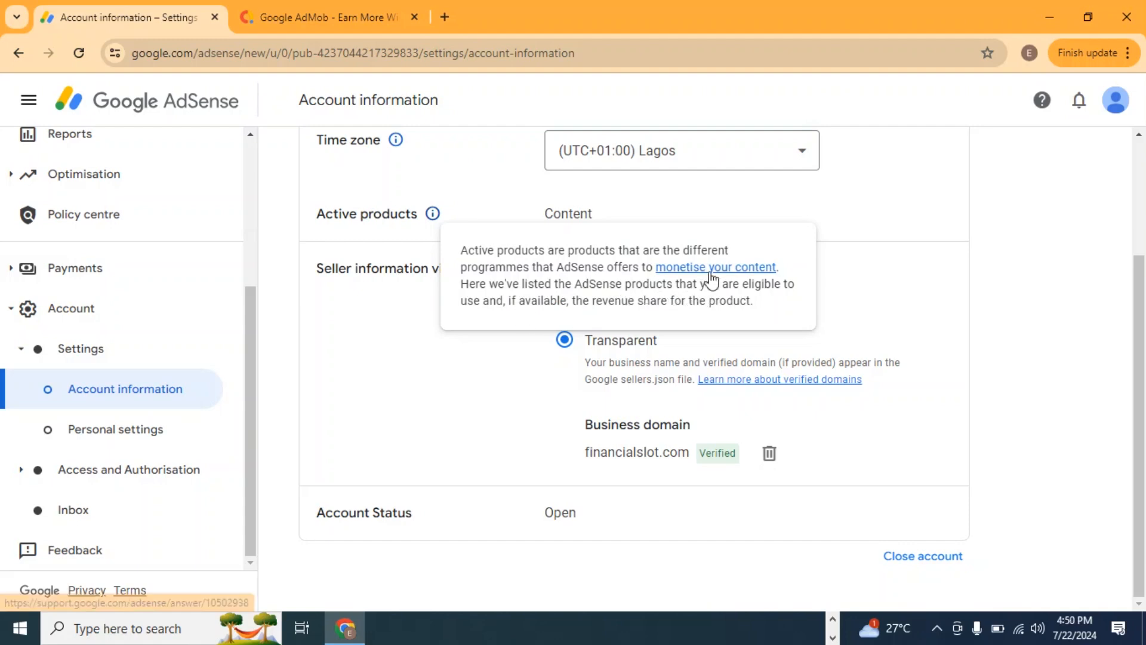
right_click(713, 270)
left_click(730, 284)
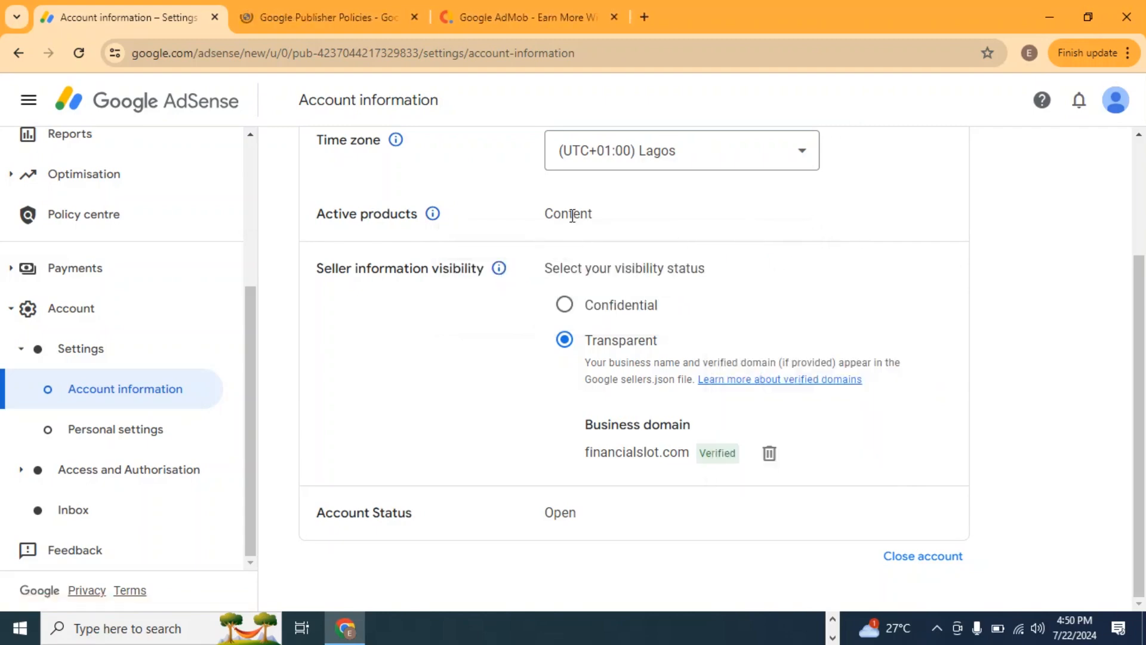
Return to the AdSense home page.
scroll(417, 251, "up", 3)
scroll(113, 221, "up", 4)
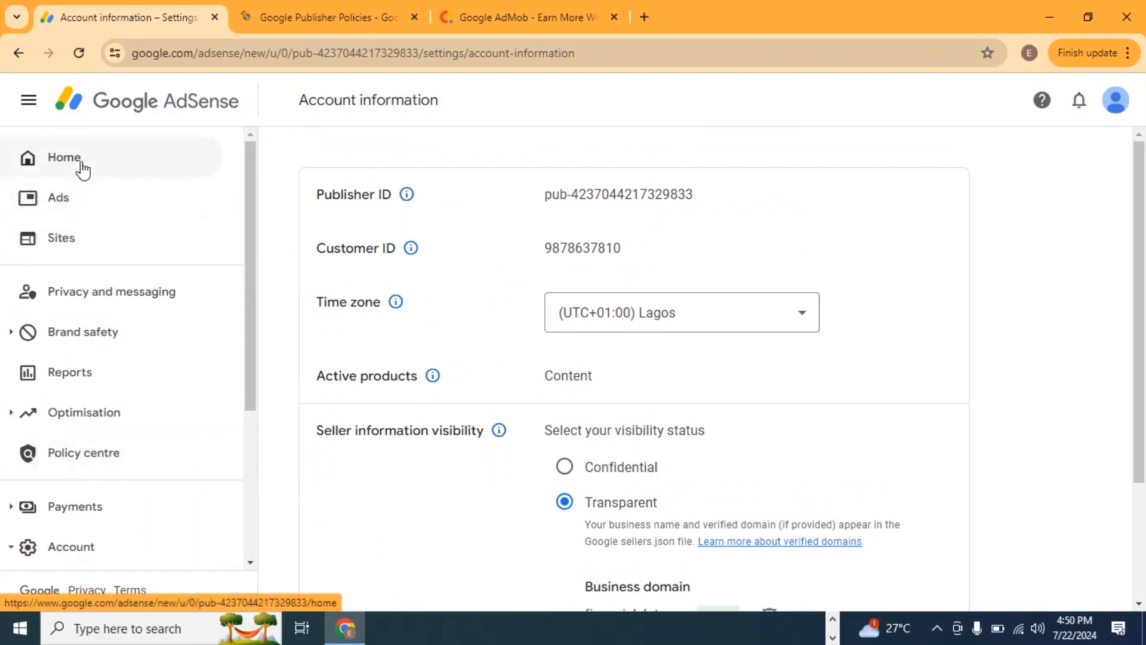
left_click(80, 161)
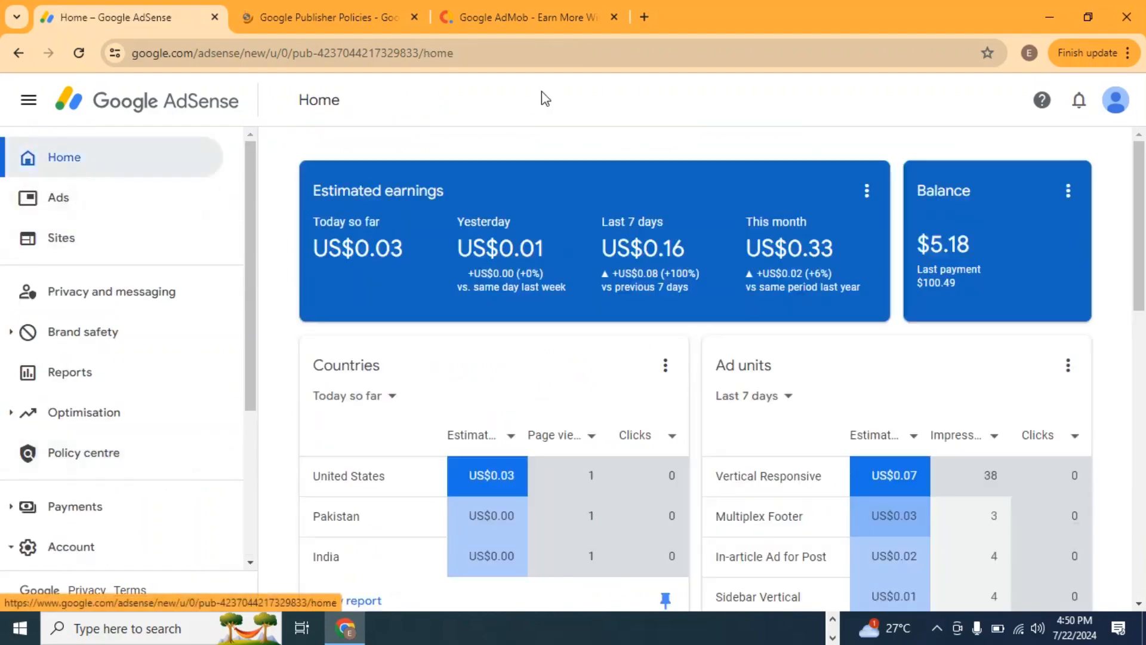
Skim the Google Publisher Policies help page and close its tab.
left_click(342, 6)
scroll(316, 440, "down", 15)
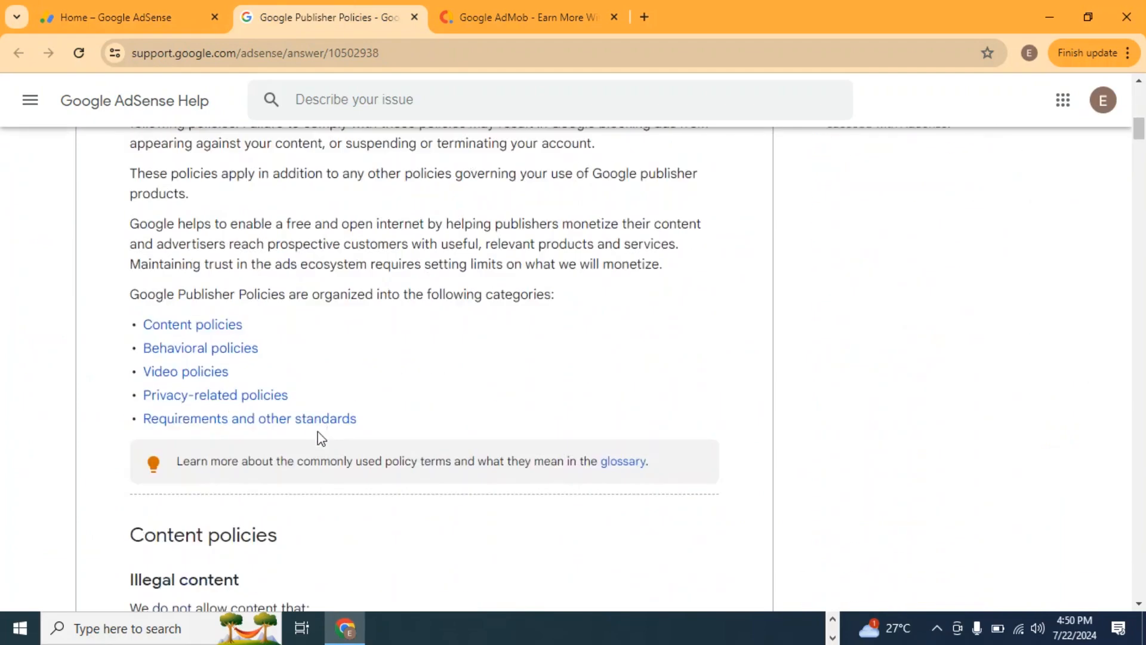
scroll(323, 354, "down", 10)
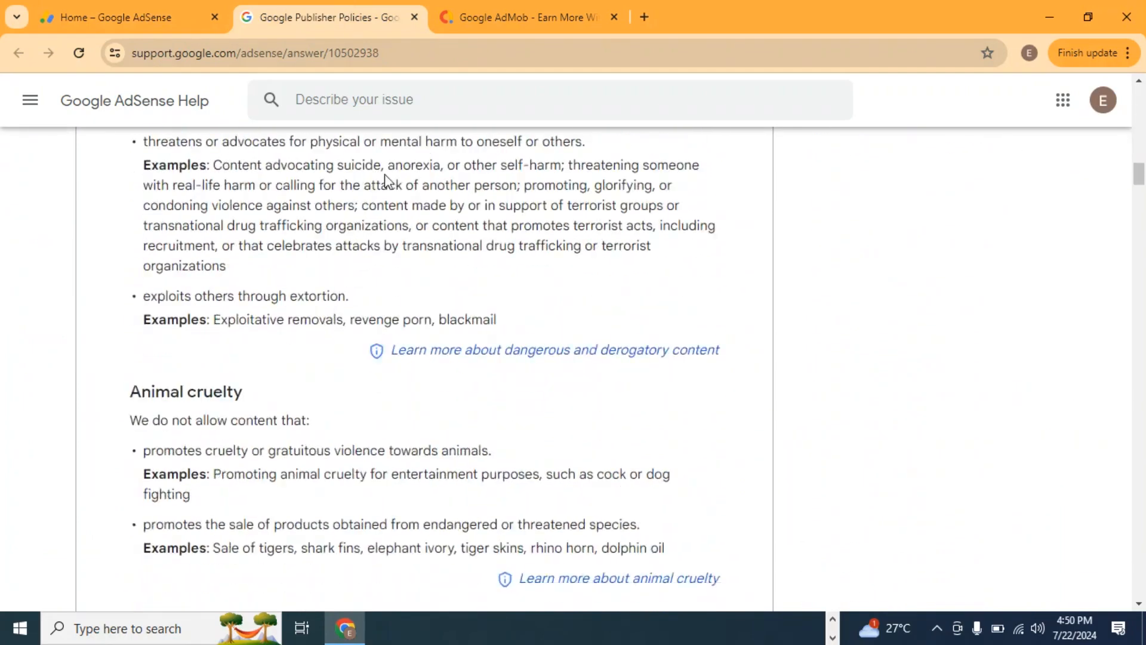
left_click(414, 17)
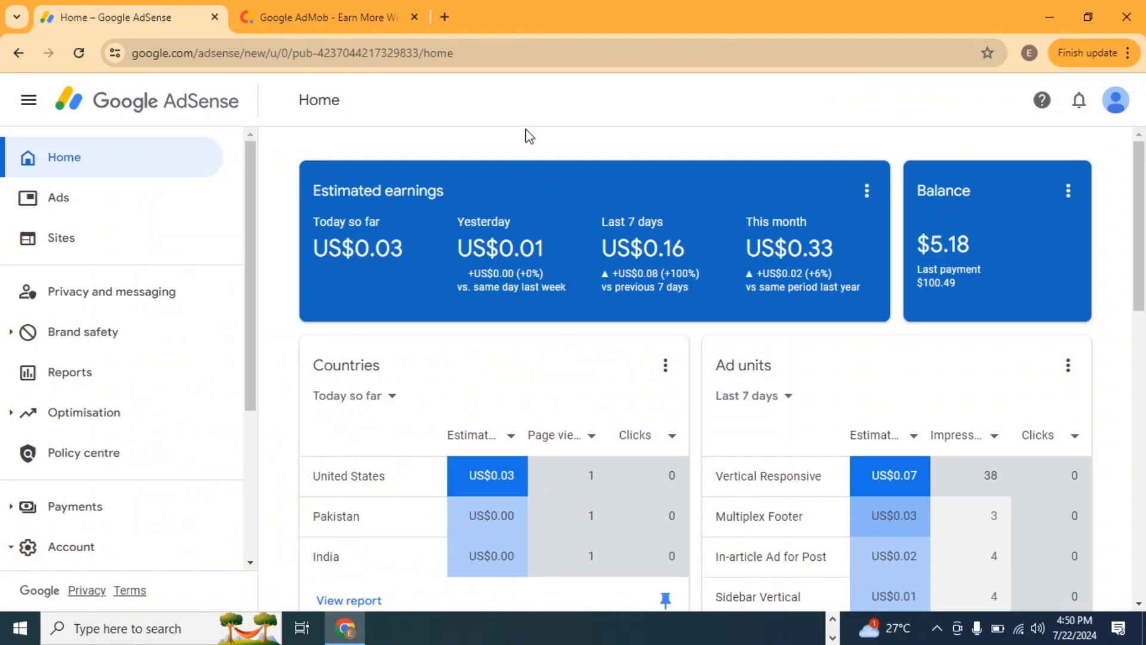
Switch to the Google AdMob site, sign in, and continue with the publisher account already linked to AdSense and Ad Manager.
left_click(316, 18)
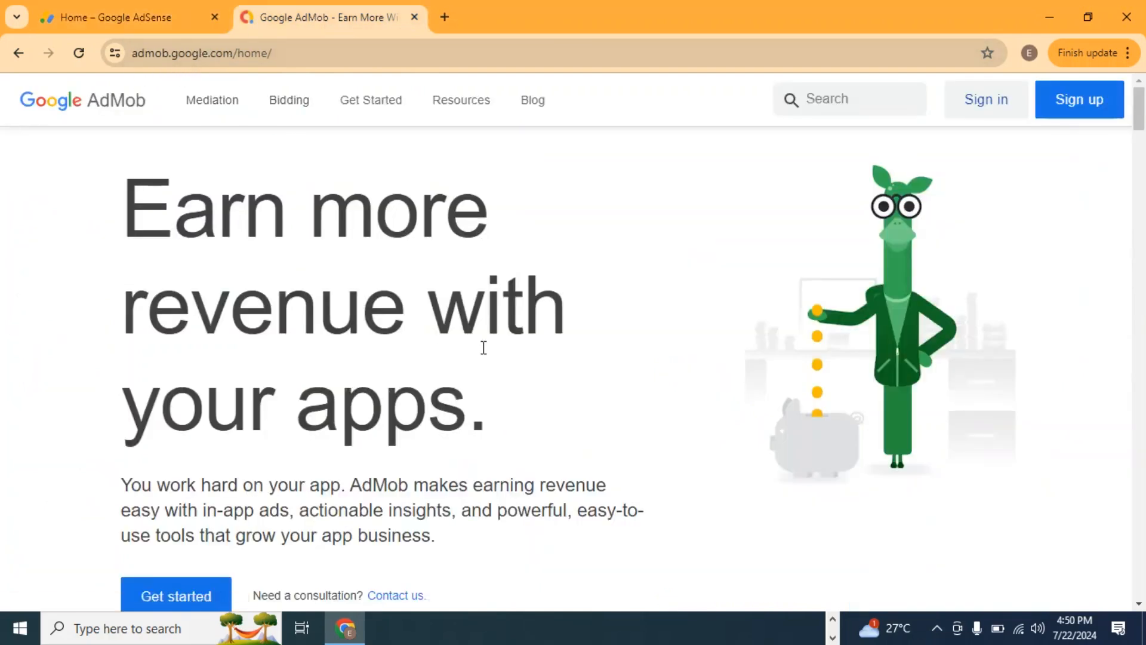
left_click(989, 113)
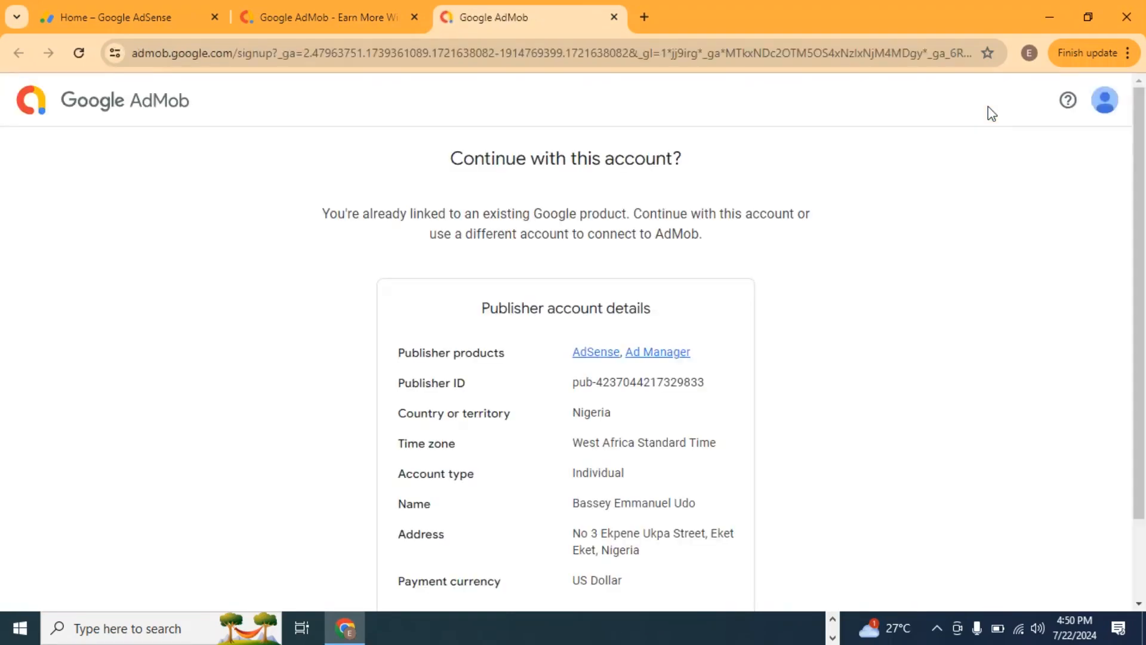
scroll(528, 318, "down", 2)
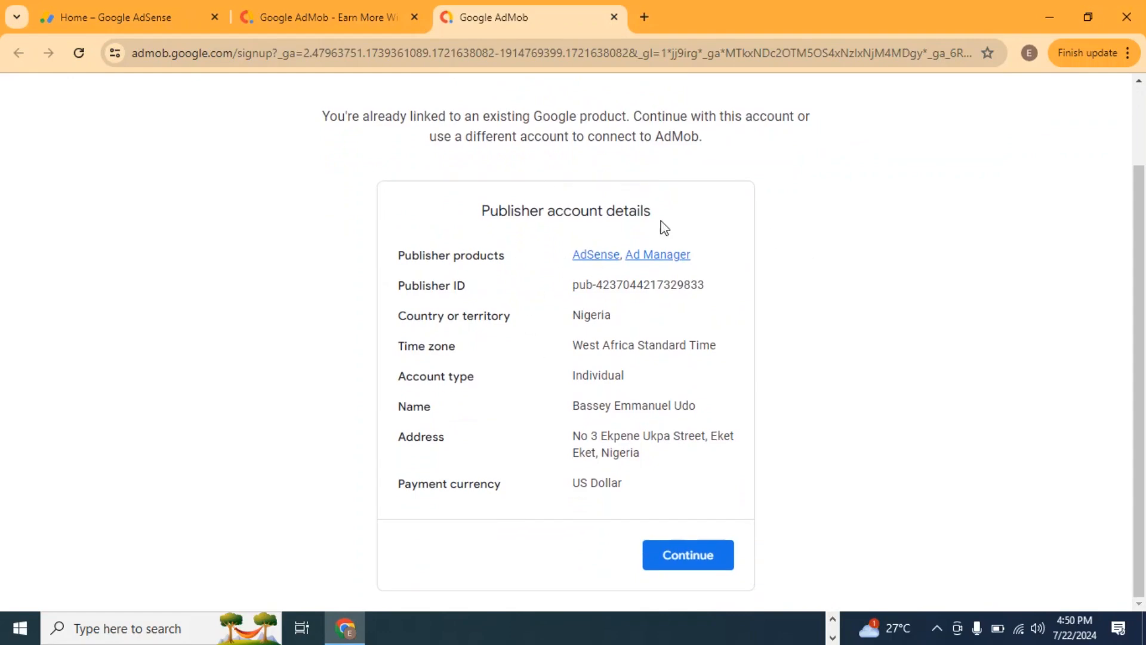
scroll(327, 220, "up", 2)
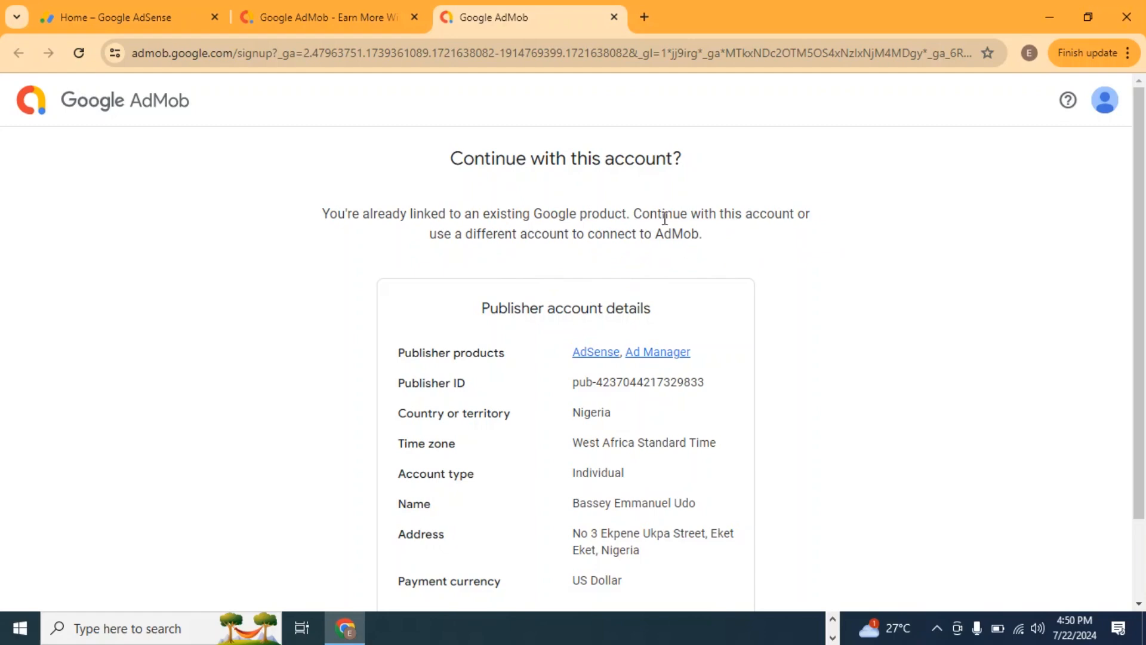
scroll(681, 191, "down", 2)
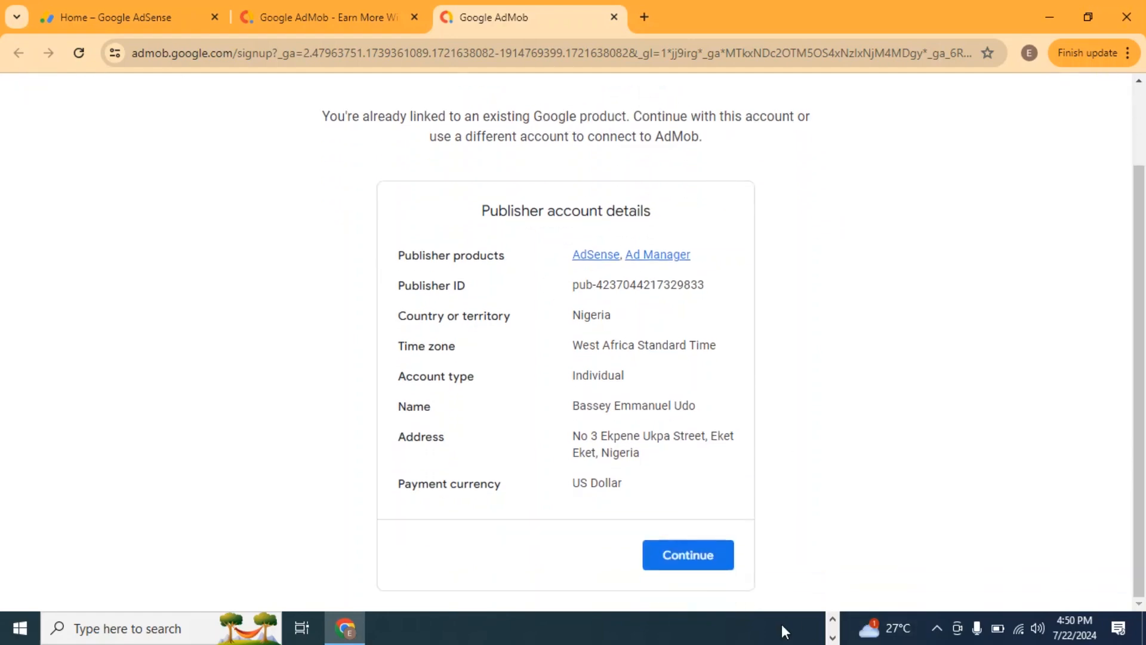
left_click(715, 574)
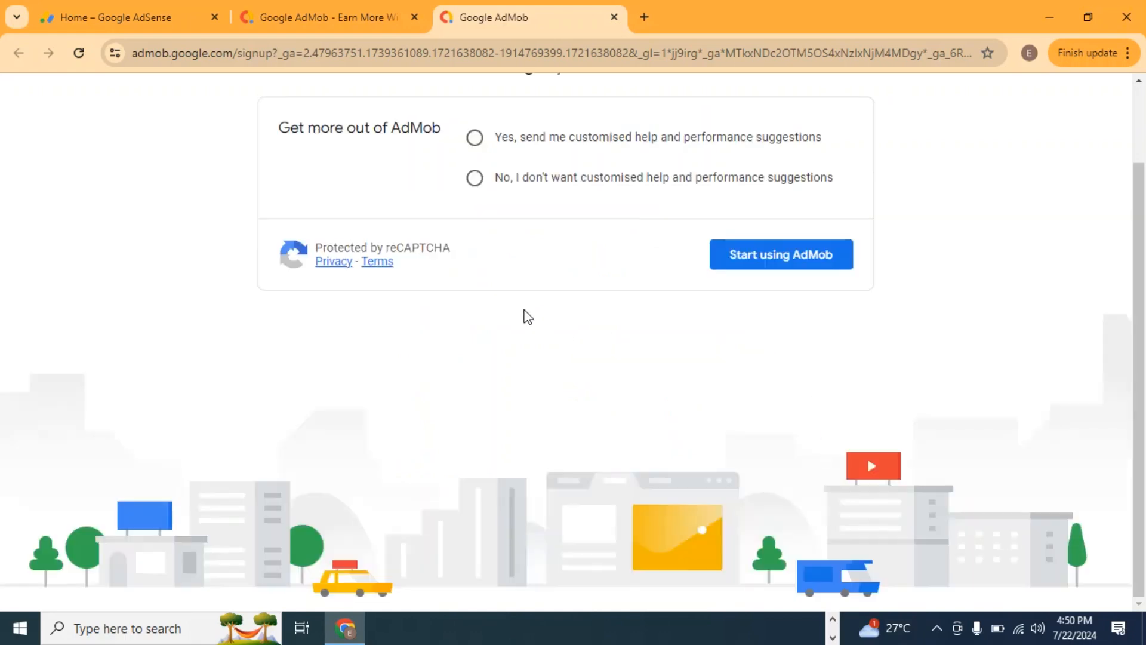
Opt in to customised help and performance suggestions, start using AdMob, and continue past the info review notice.
scroll(516, 314, "up", 2)
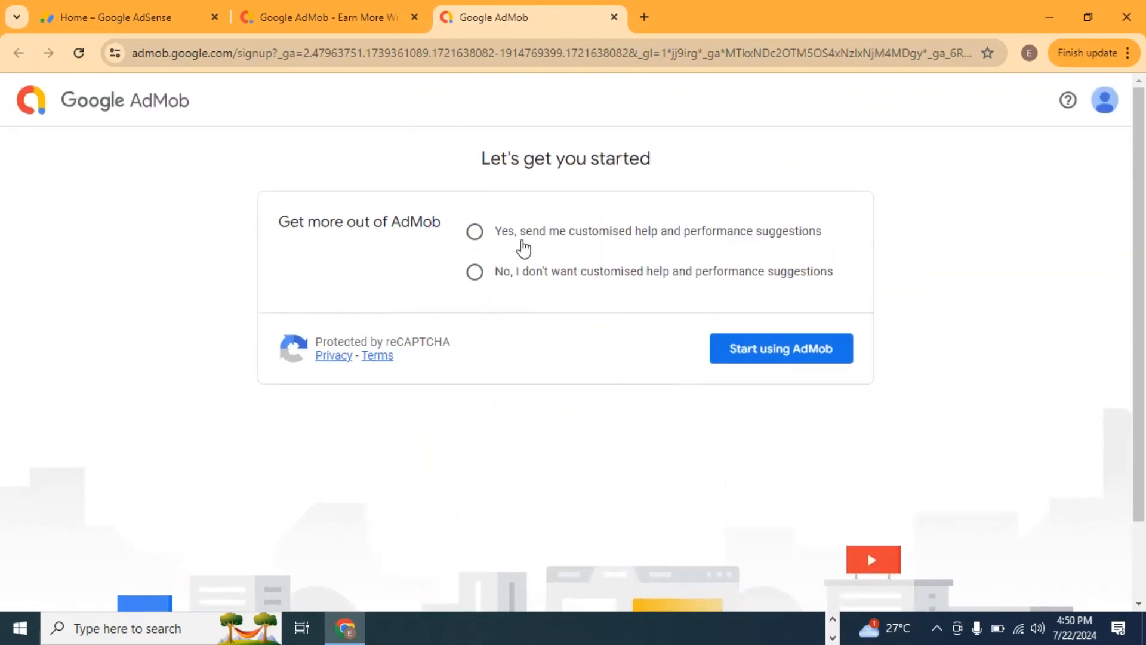
left_click(475, 234)
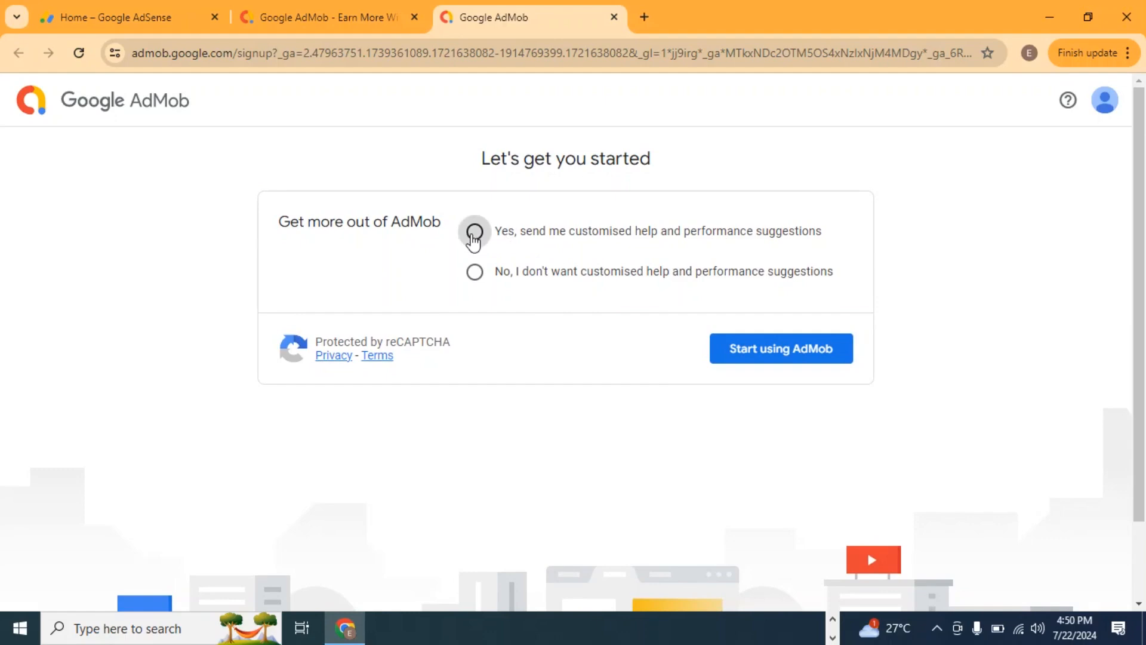
left_click(798, 357)
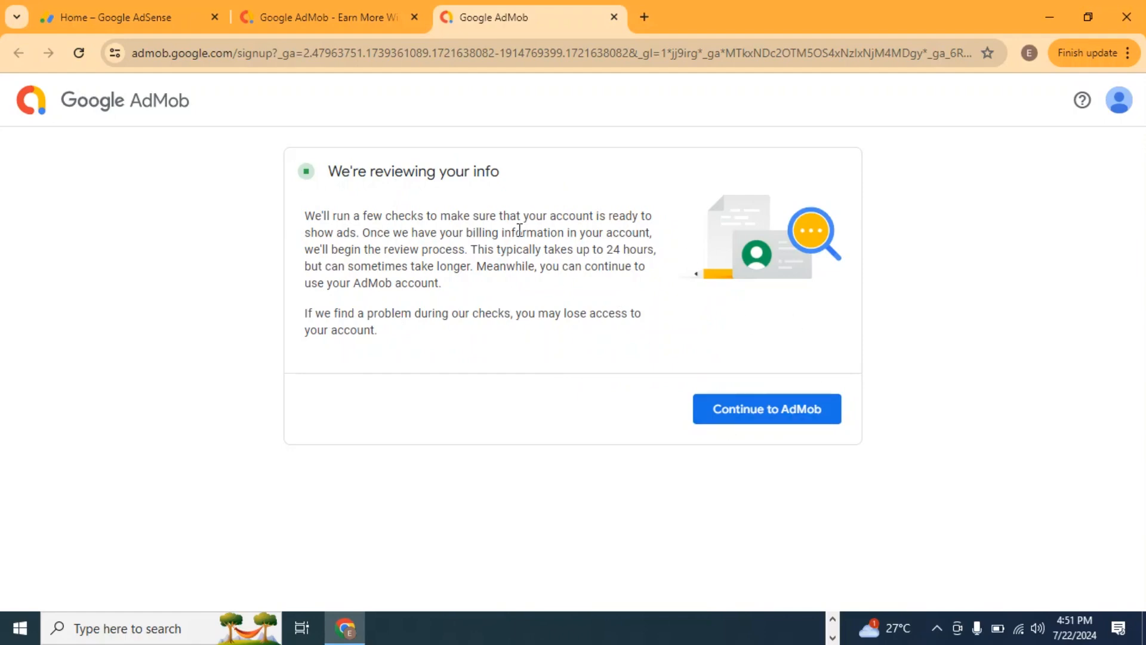
left_click(790, 418)
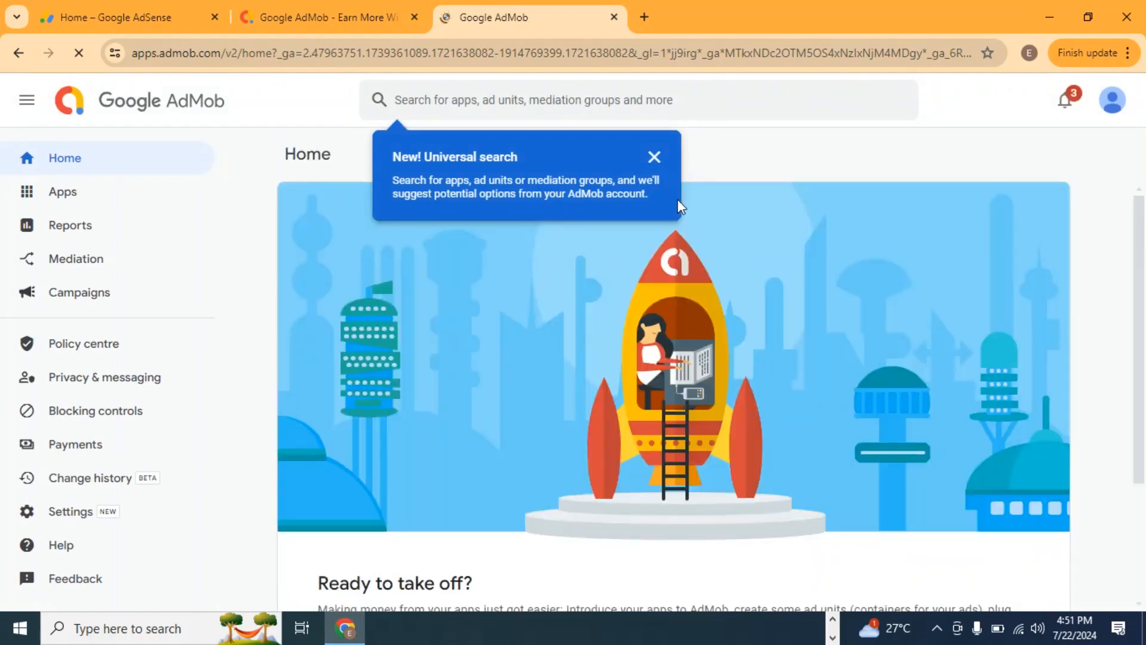
Dismiss the universal search tip and begin setting up a new app from the AdMob home page.
left_click(654, 157)
scroll(571, 291, "down", 3)
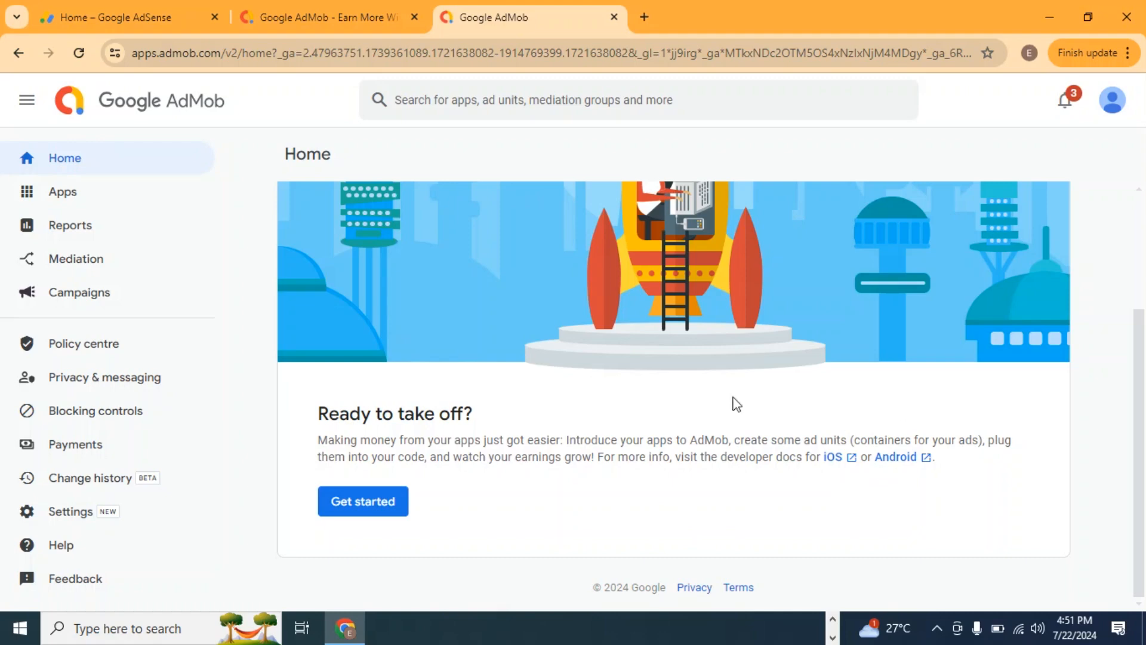
scroll(714, 380, "up", 2)
scroll(714, 380, "down", 2)
left_click(376, 504)
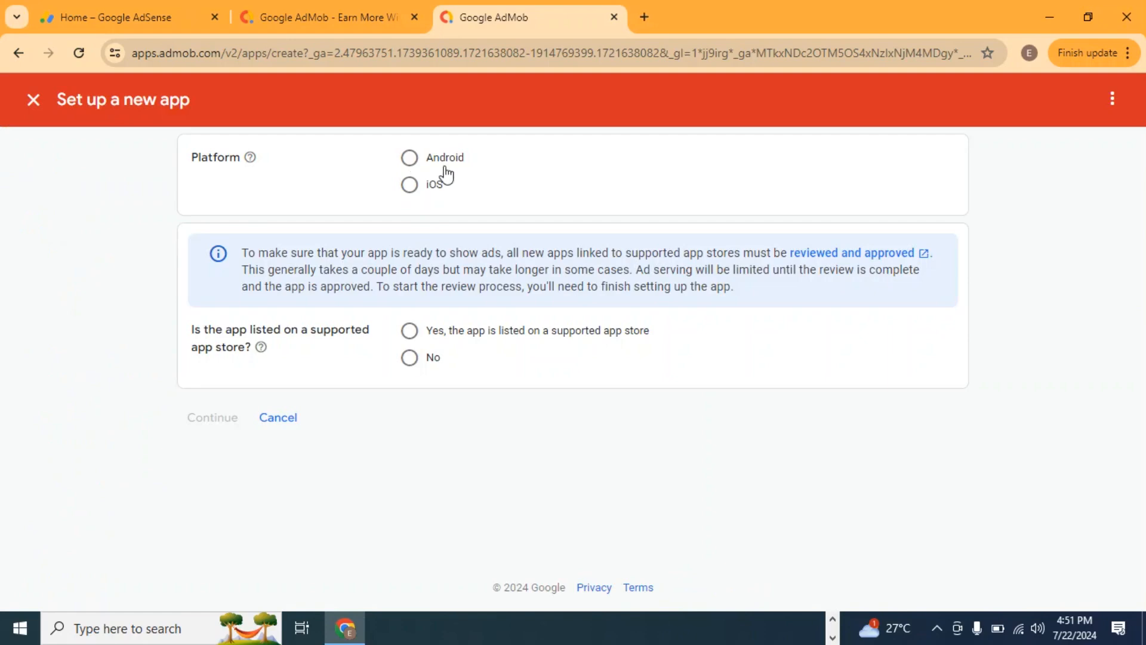
Set the new app's platform to Android and specify that it is not listed on a supported app store.
left_click(408, 158)
left_click(412, 362)
left_click(224, 429)
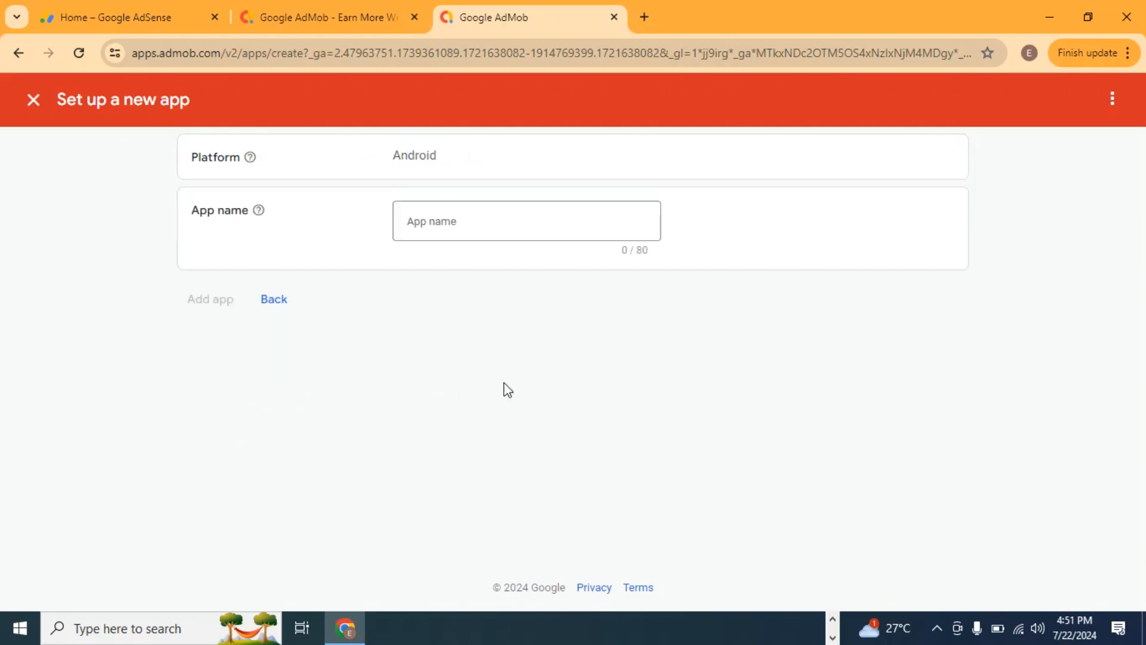
Name the app "Scholarship Village", add it, and finish the app setup.
left_click(475, 236)
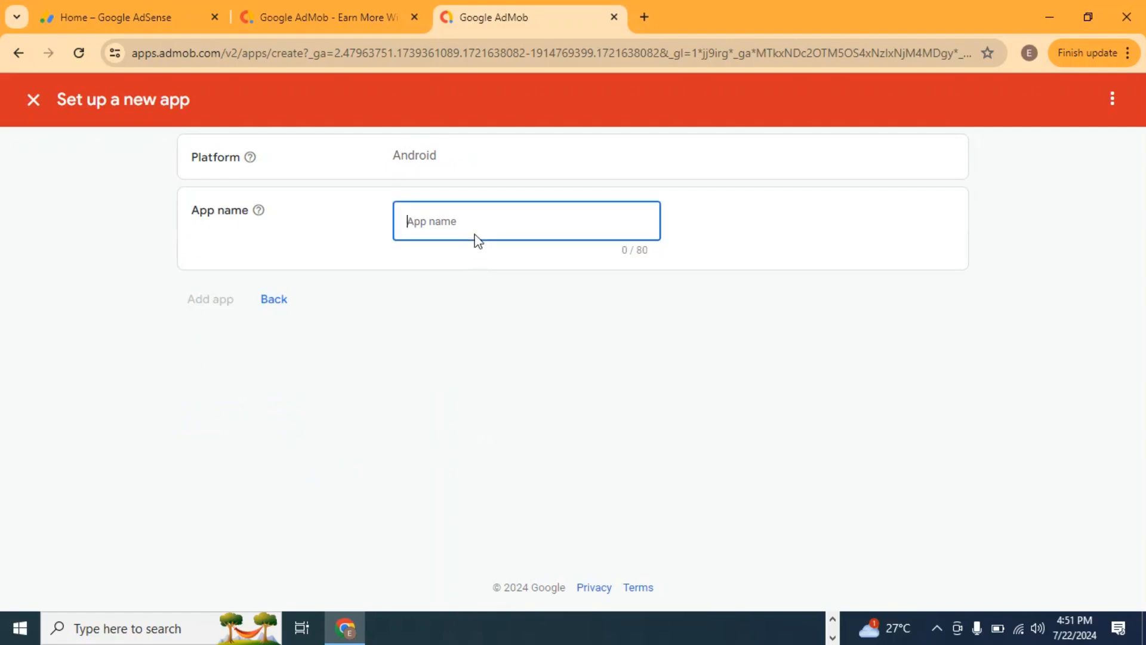
type("Scholarship Village")
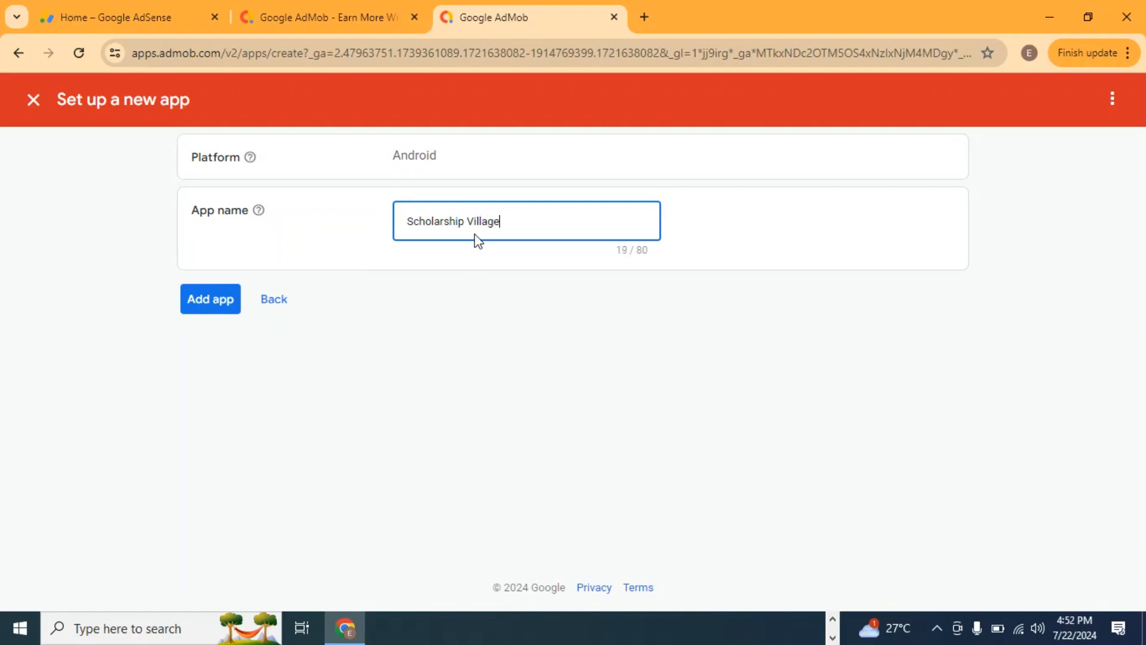
left_click(212, 310)
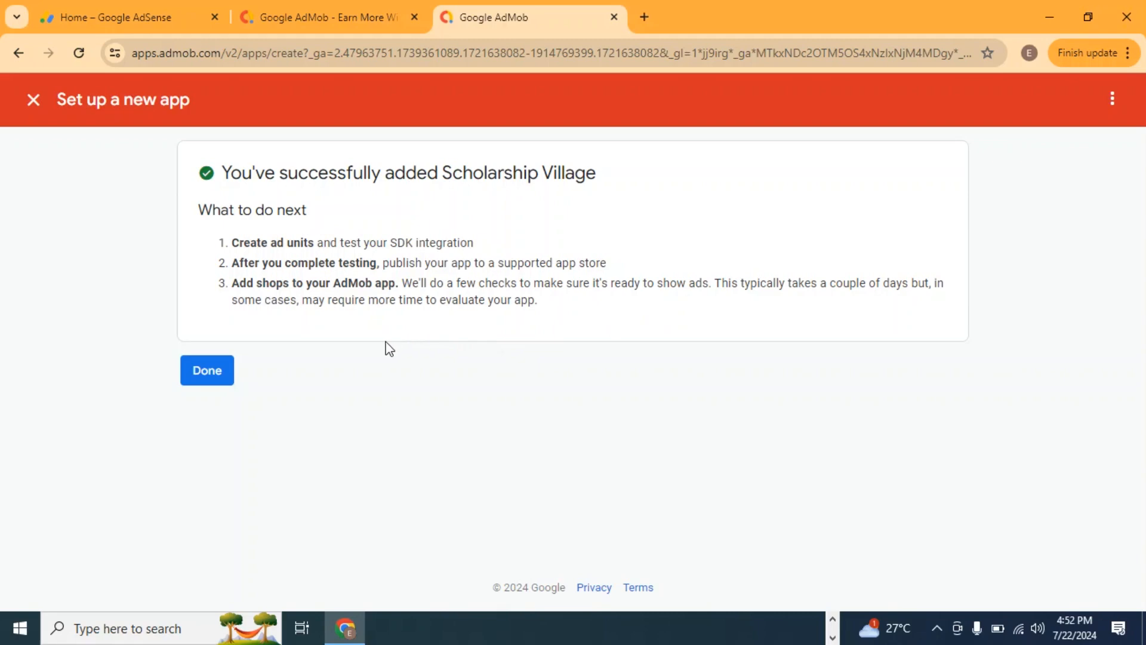
left_click(207, 380)
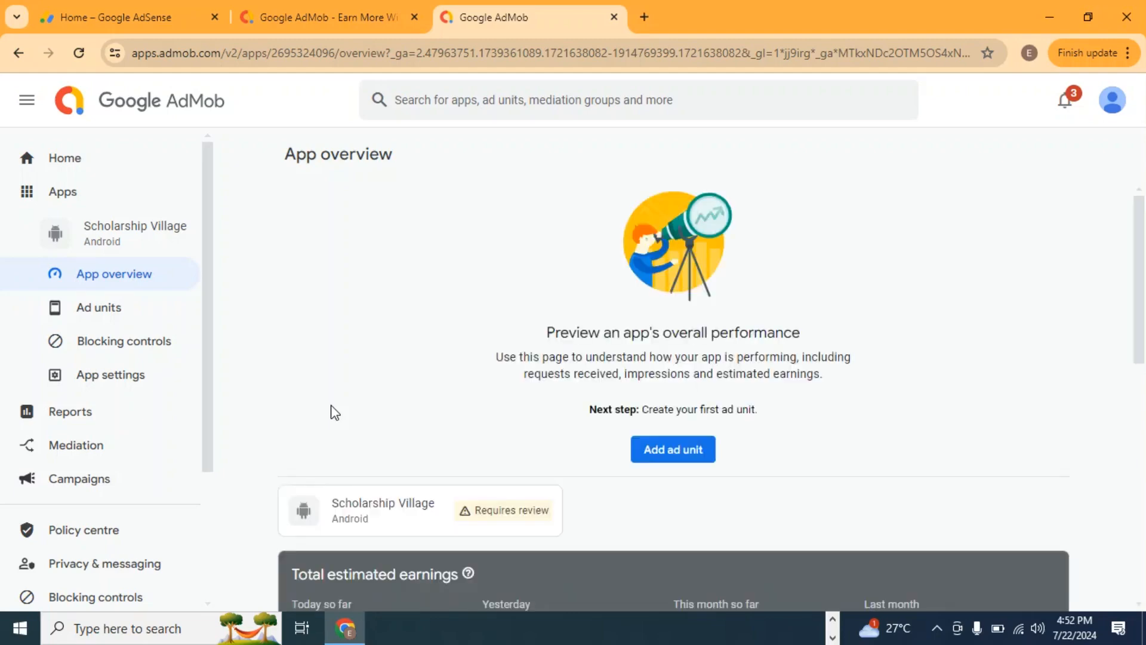
Start a new ad unit for the Scholarship Village app and choose the Banner ad format.
scroll(722, 332, "down", 4)
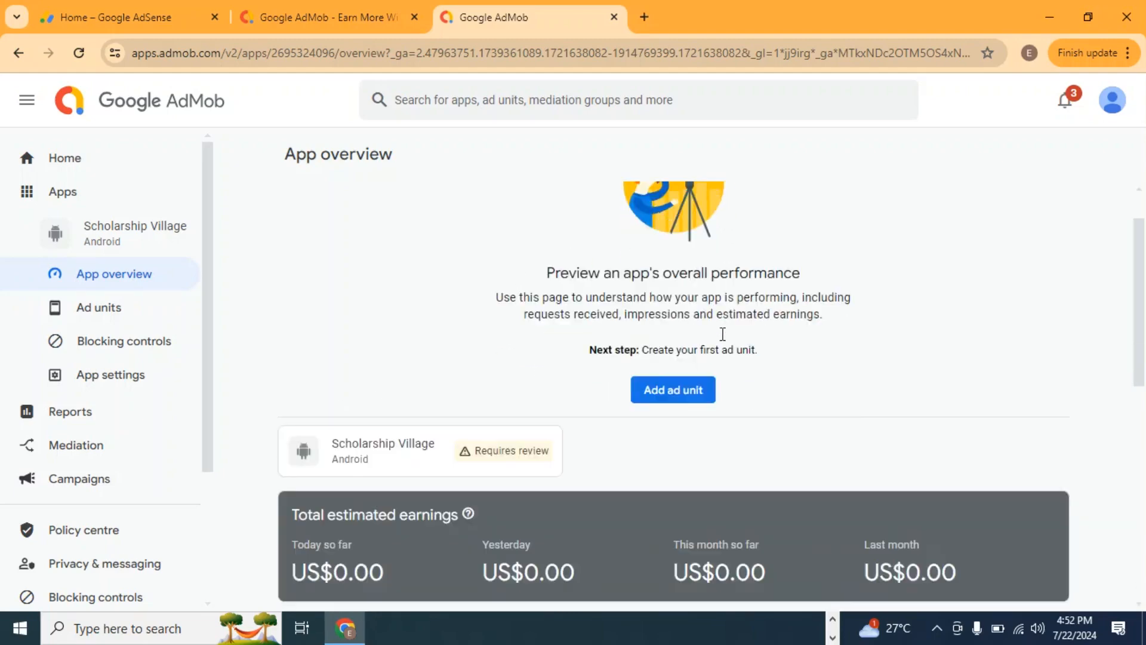
scroll(736, 355, "down", 5)
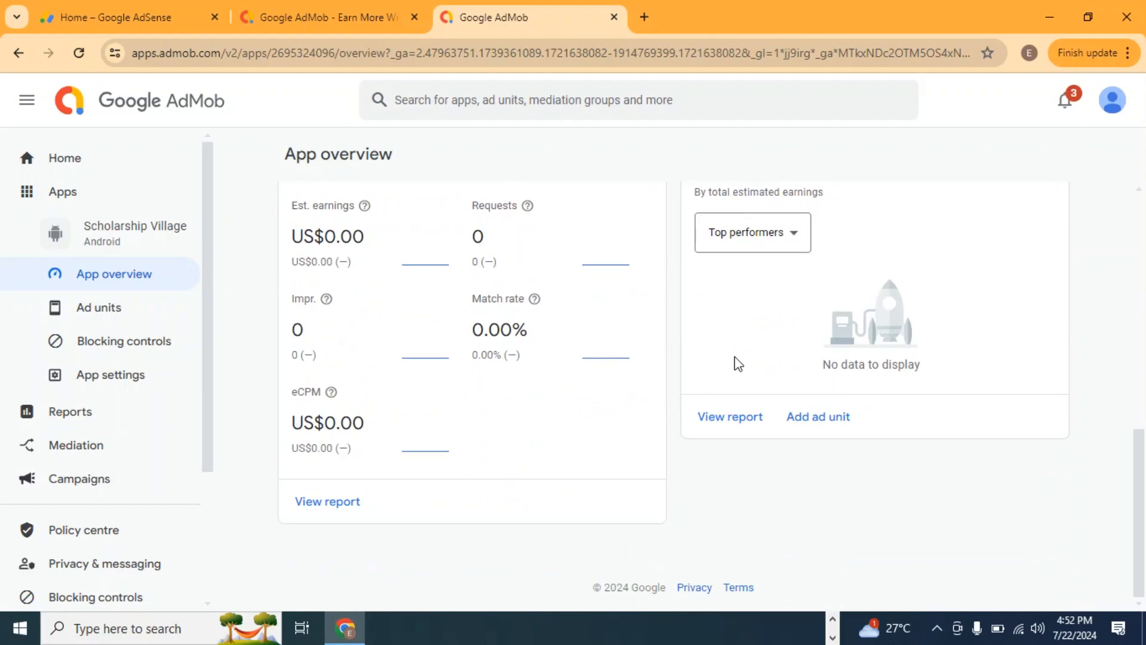
scroll(731, 358, "up", 10)
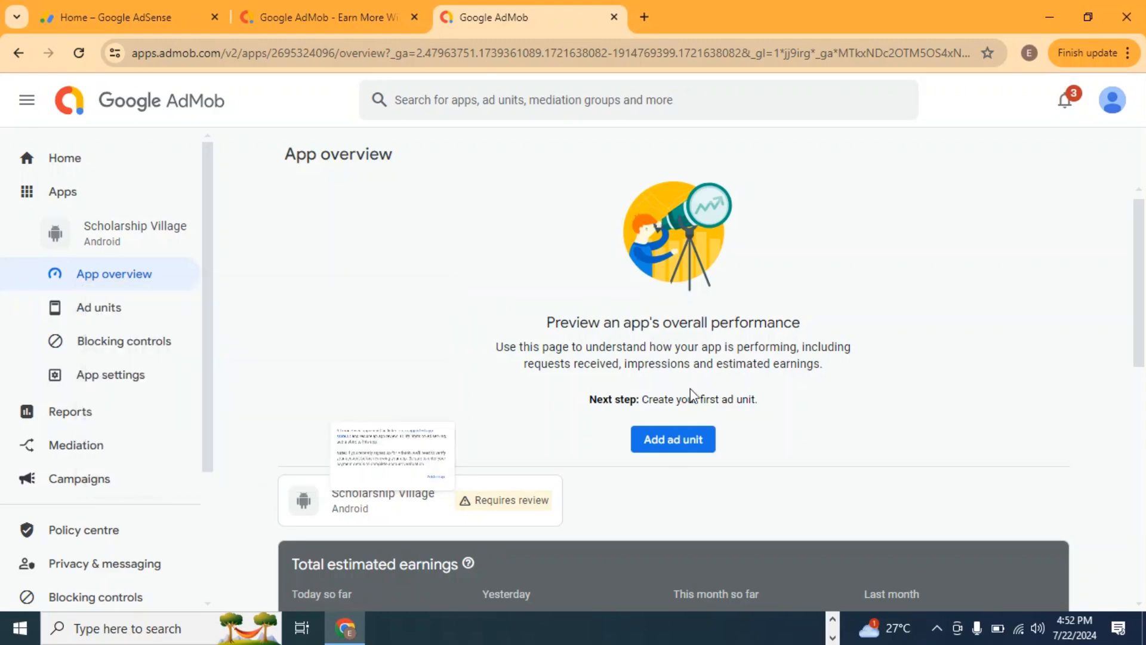
left_click(665, 445)
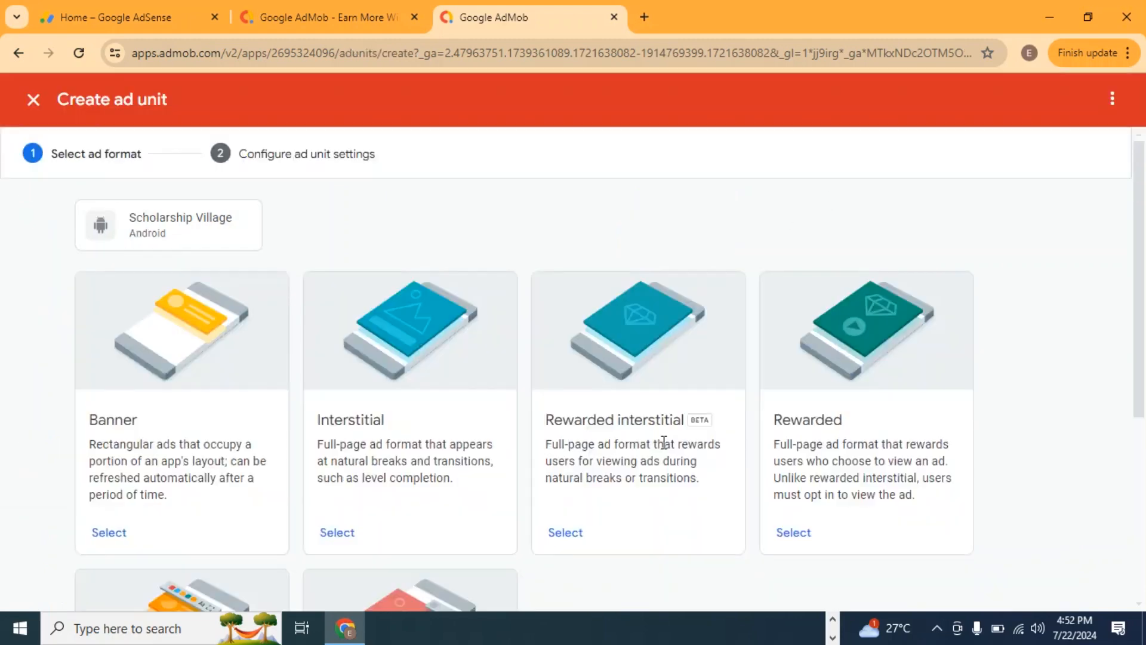
scroll(171, 382, "down", 3)
scroll(171, 383, "up", 3)
left_click(113, 544)
Name the ad unit "Banner" and create it.
left_click(487, 365)
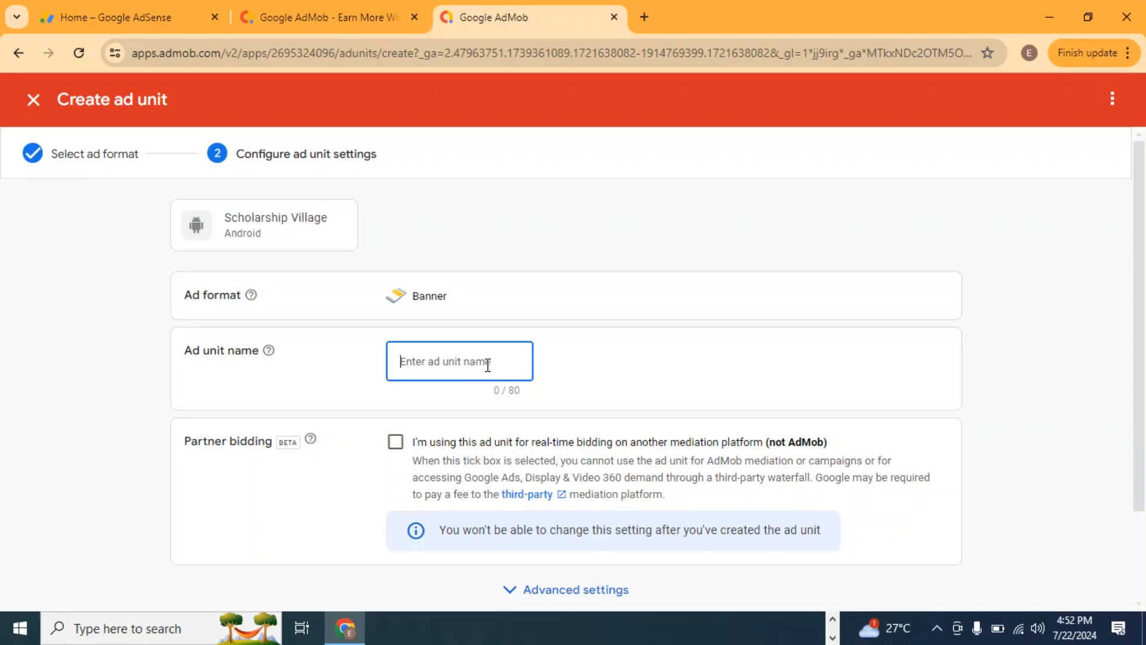
type("Banner")
scroll(500, 418, "down", 2)
left_click(233, 522)
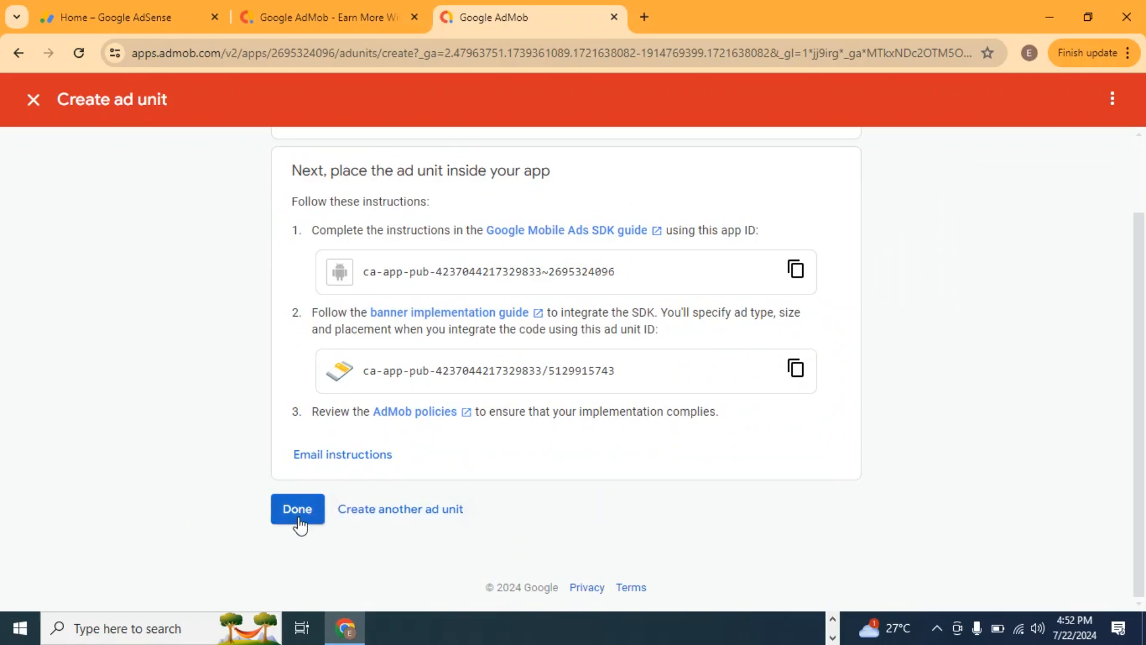
Copy the app ID from the ad unit instructions and paste it into a new Notepad document.
scroll(300, 525, "up", 2)
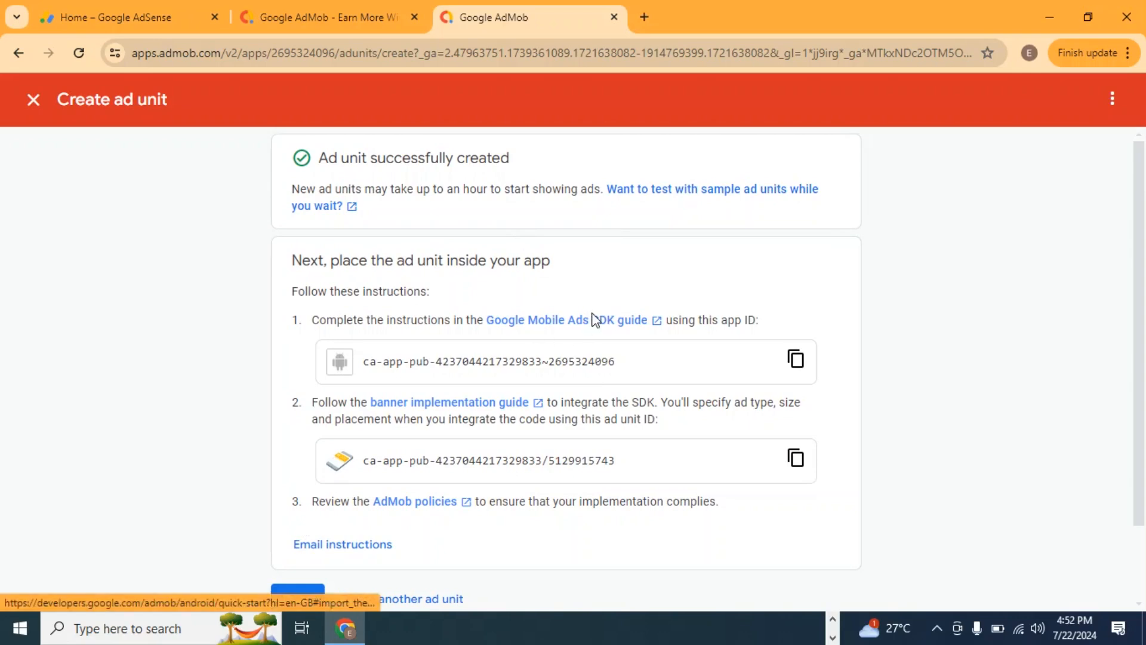
scroll(594, 318, "down", 2)
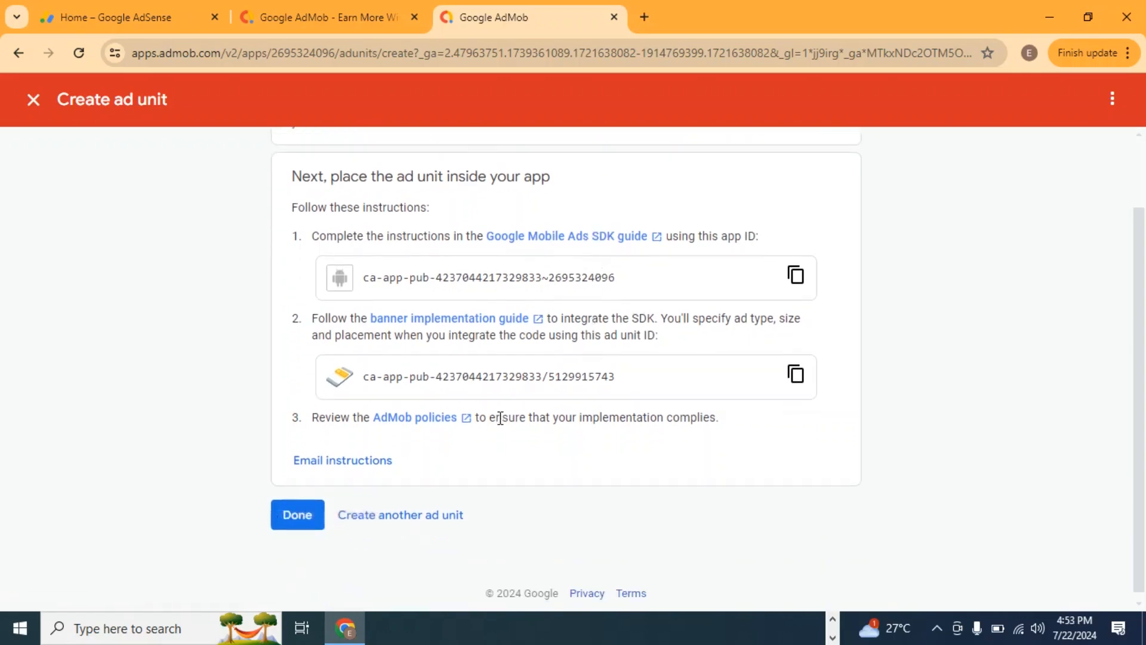
left_click(795, 275)
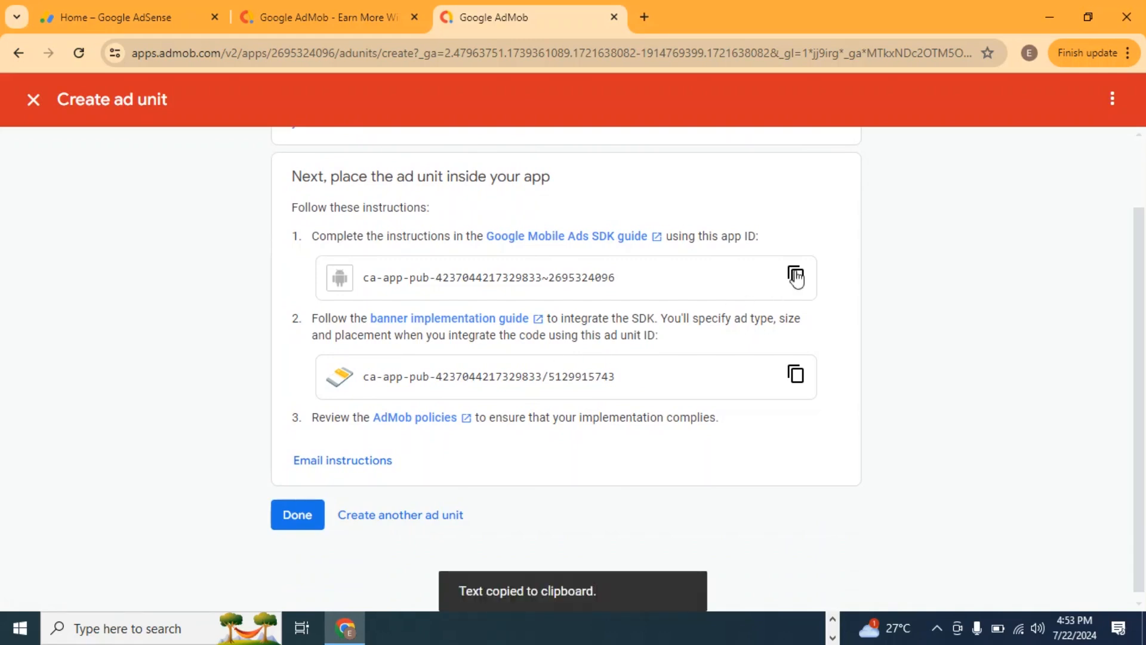
left_click(12, 628)
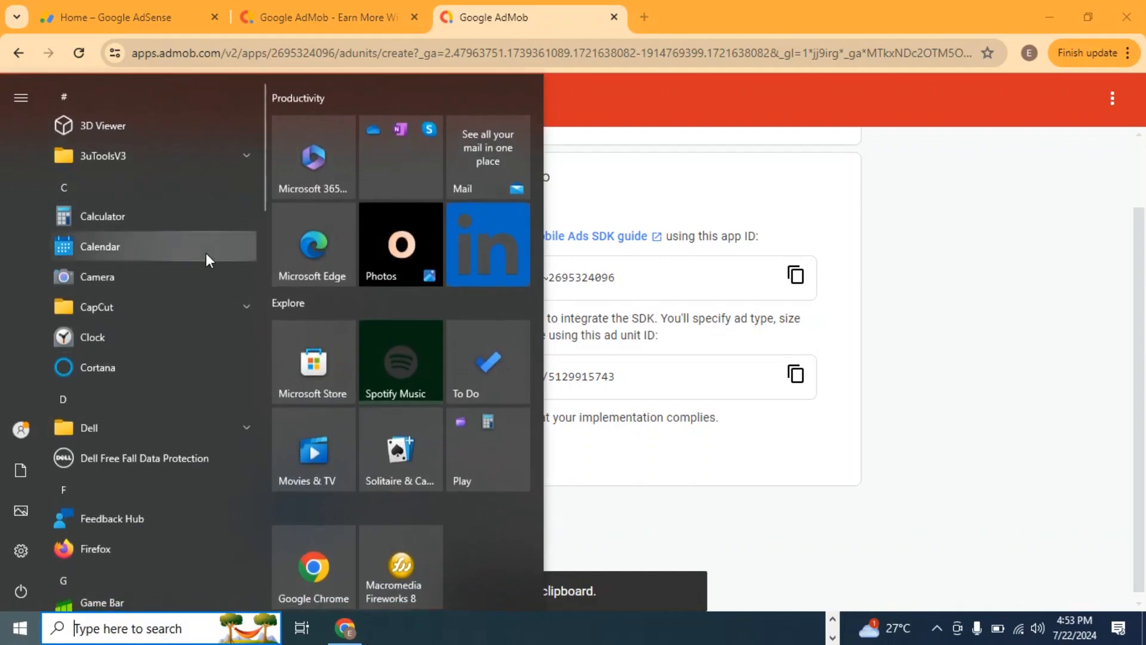
type("note")
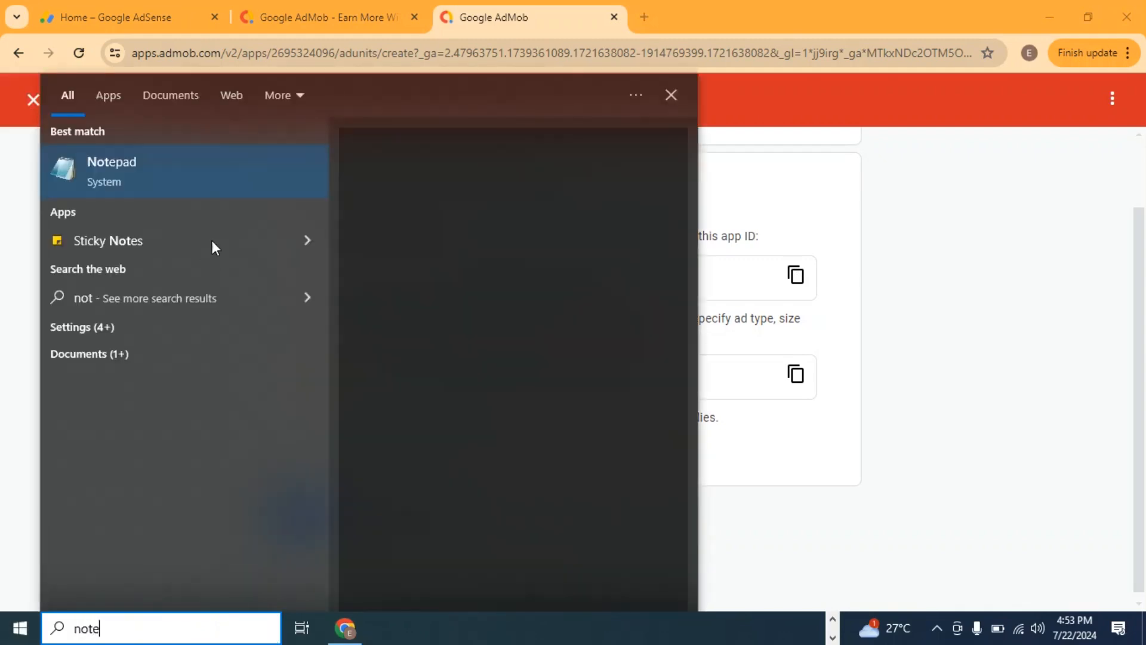
left_click(123, 166)
key("ctrl+v")
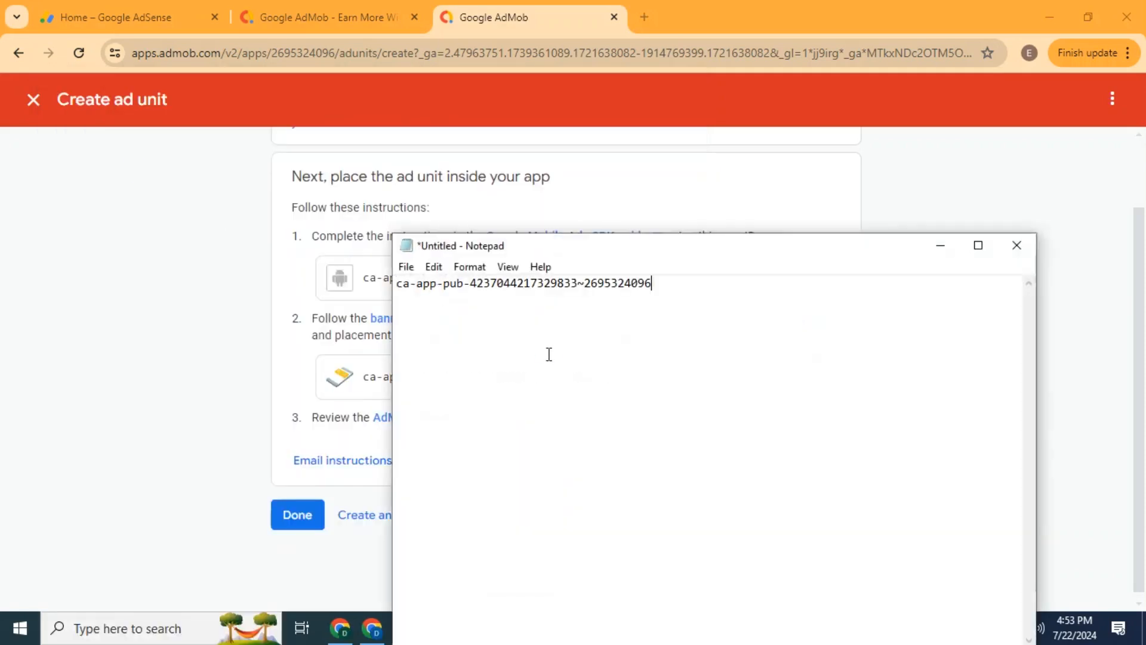
Copy the banner ad unit ID and paste it into the Notepad document below the app ID.
left_click(128, 352)
left_click(796, 374)
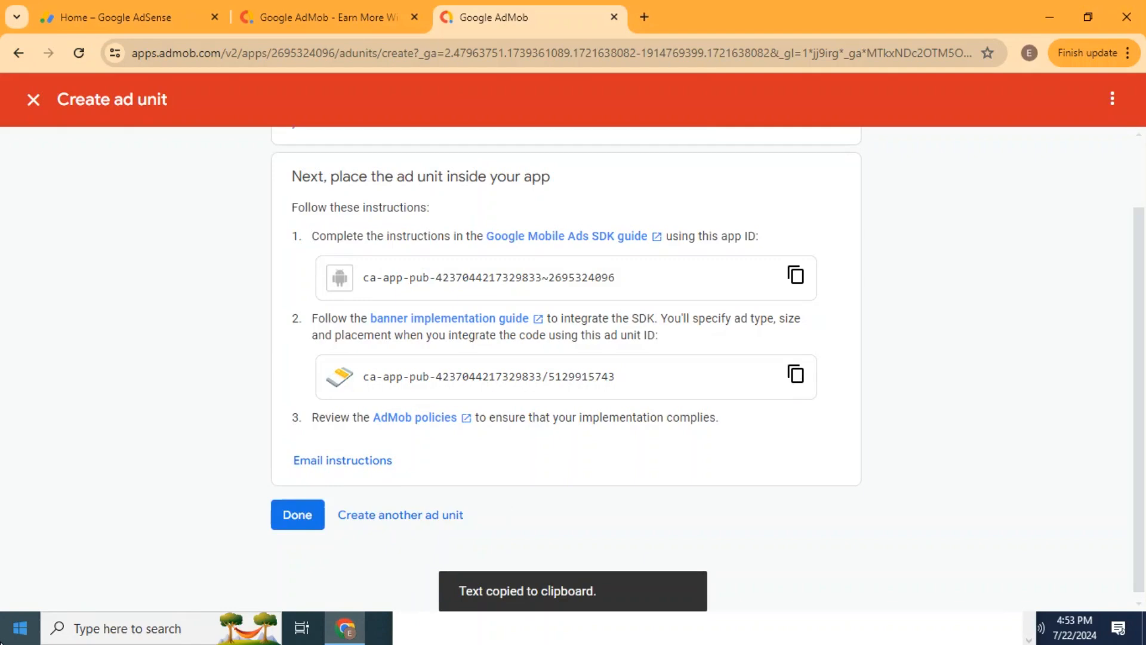
key("alt+Tab")
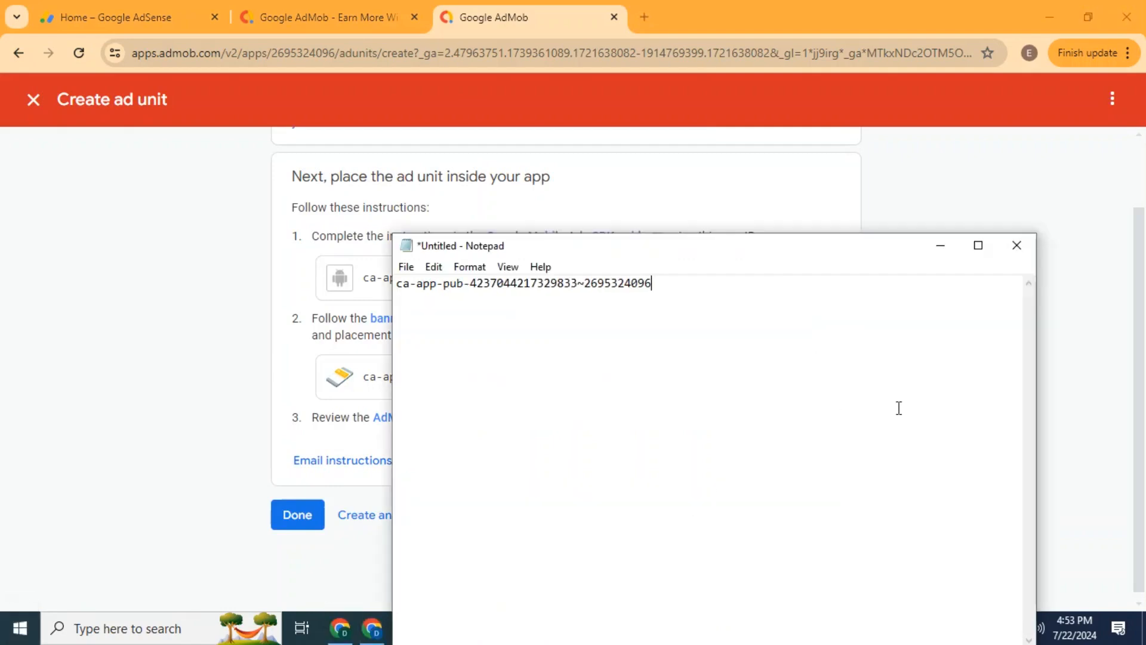
key("ctrl+v")
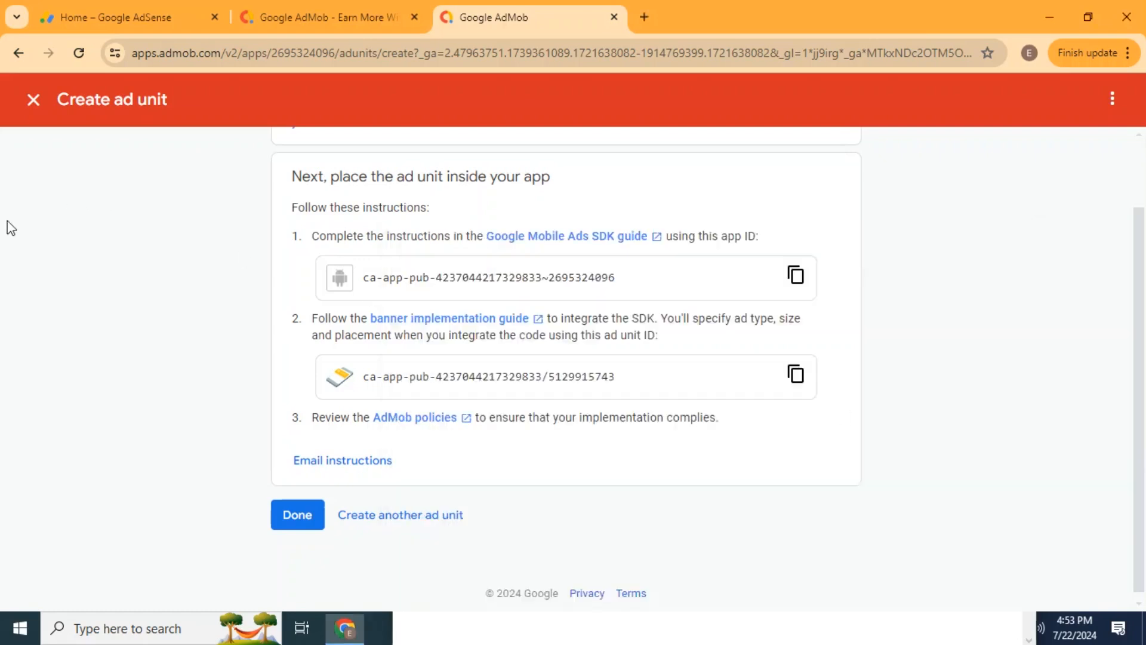
key("alt+Tab")
Review the ad unit placement instructions and finish the ad unit creation.
scroll(23, 322, "up", 2)
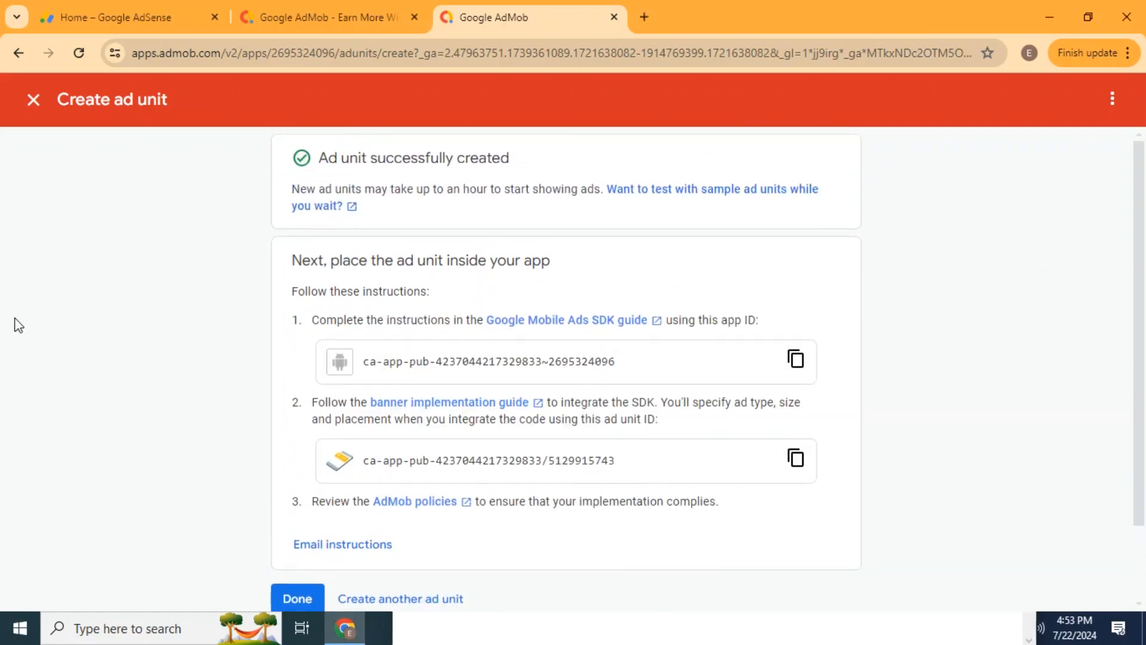
scroll(388, 441, "down", 2)
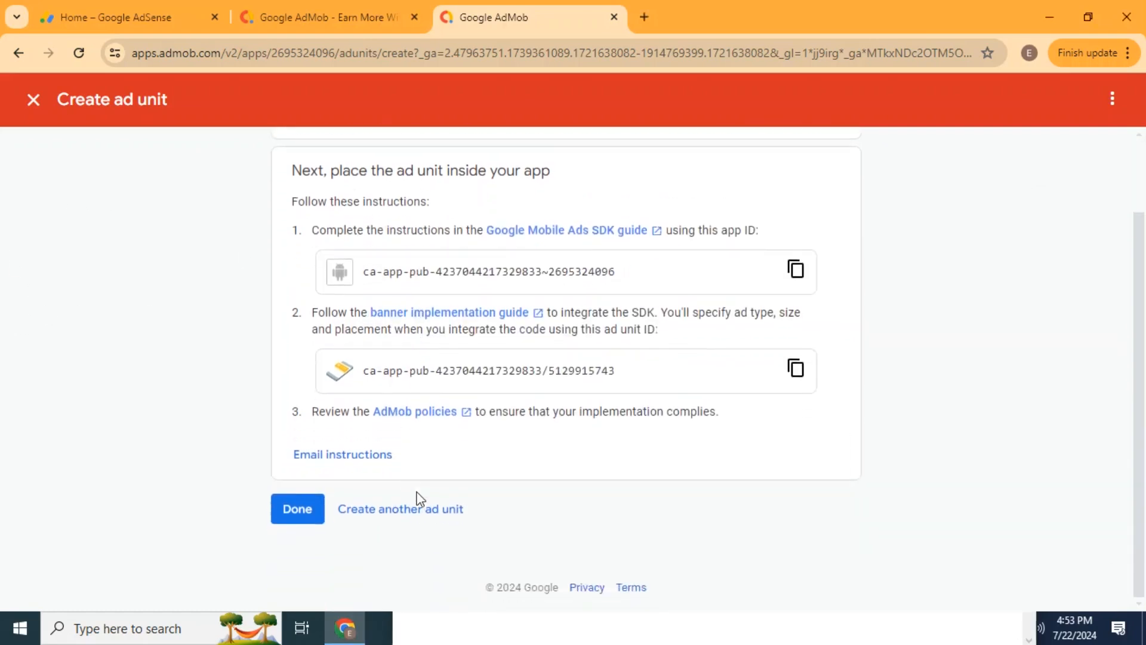
left_click(298, 510)
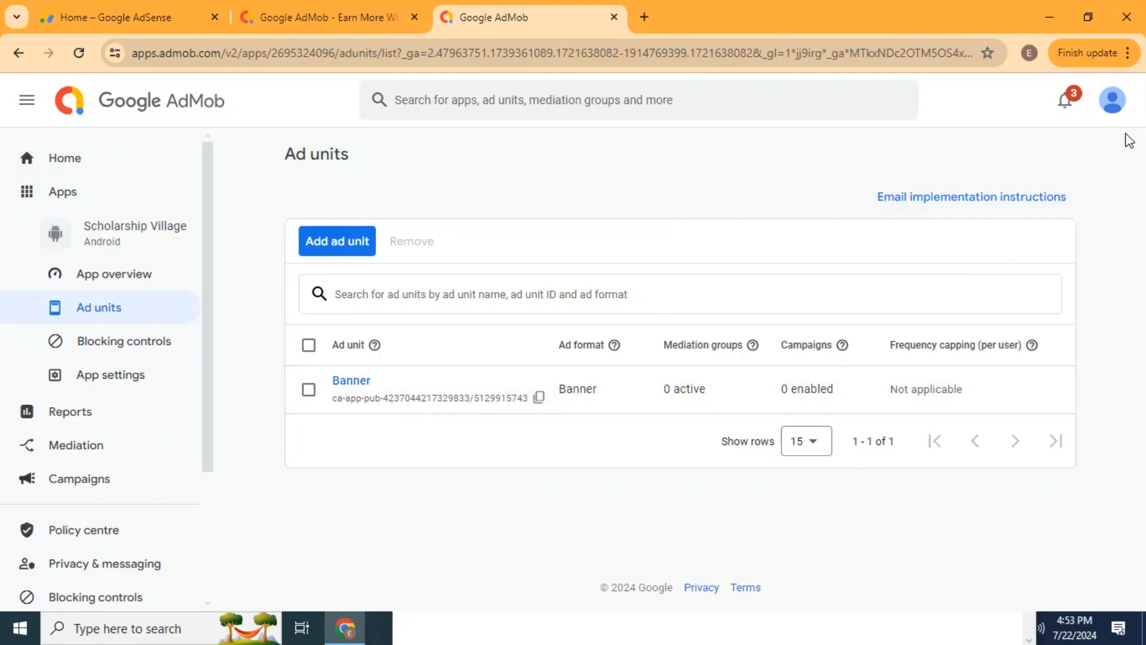
Copy the publisher ID from the AdMob account details and paste it into Notepad below the ad unit ID.
left_click(1119, 110)
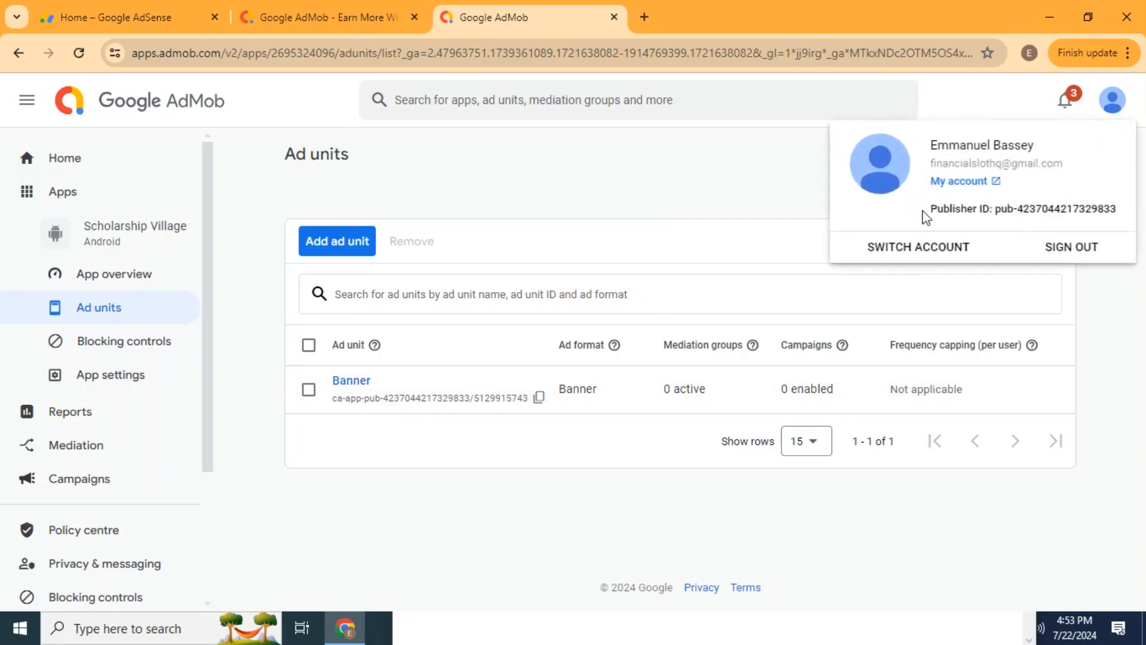
left_click_drag(927, 208, 1124, 213)
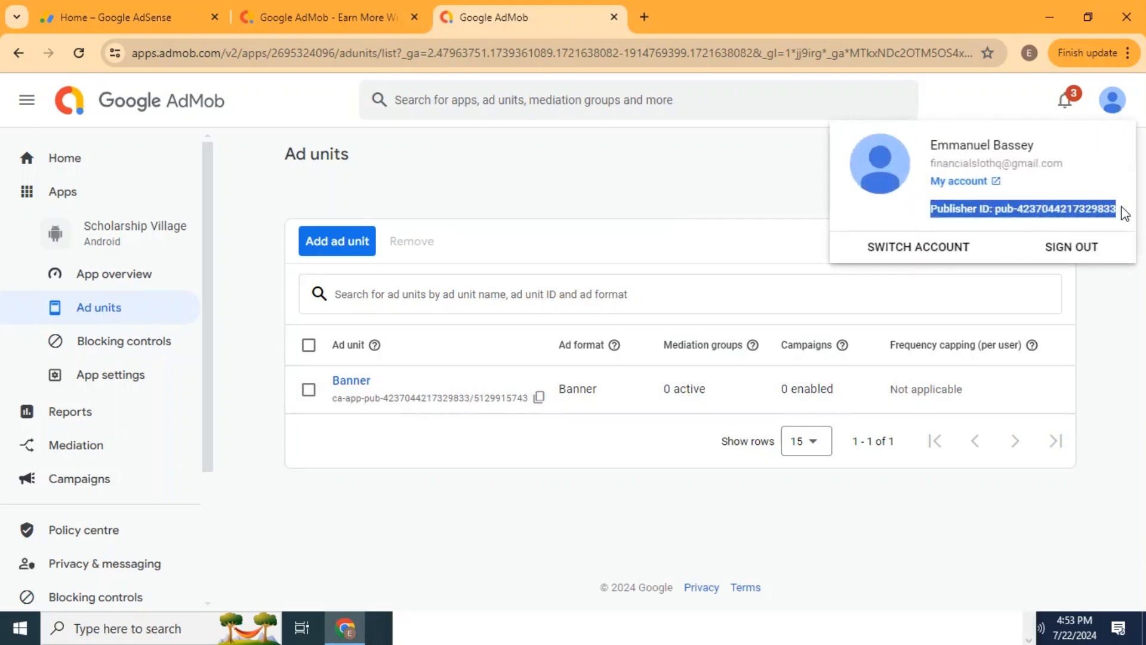
left_click(710, 216)
left_click(577, 623)
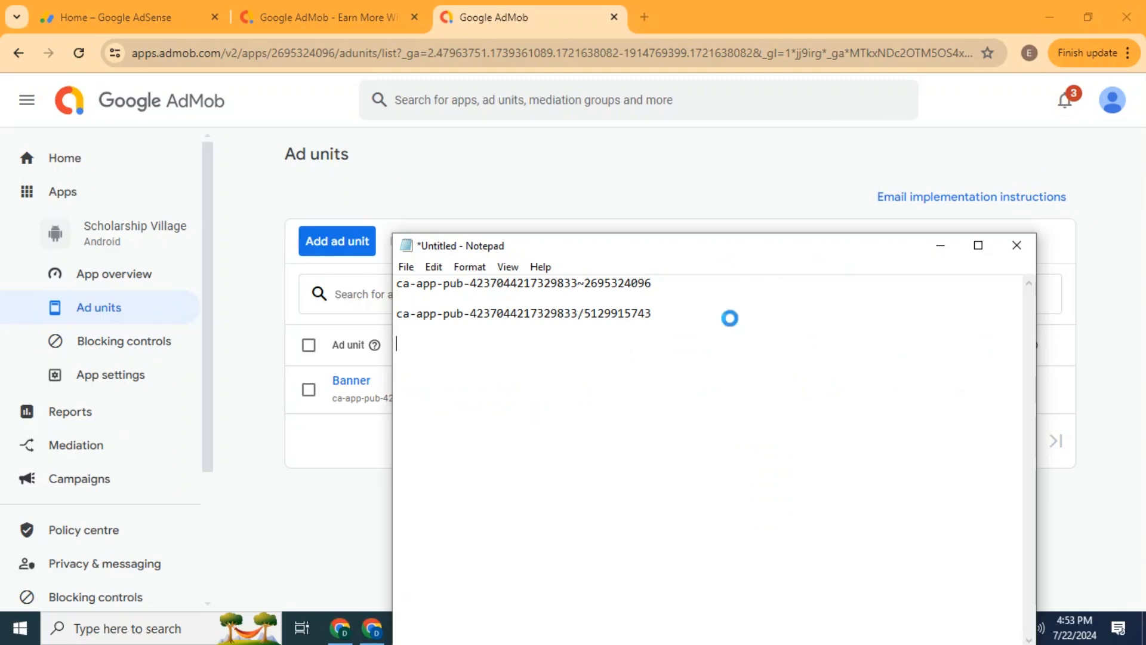
key("Return")
key("Return")
key("ctrl+v")
left_click(599, 171)
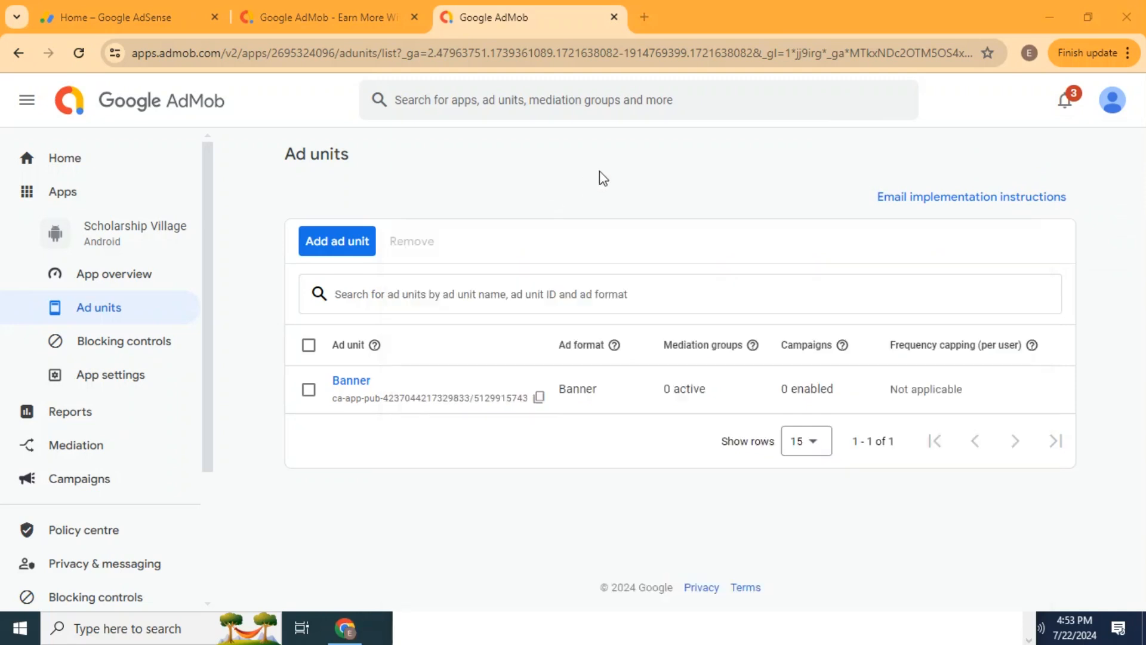
Open the AdMob home page and look over its earnings, account verification and performance cards.
left_click(62, 158)
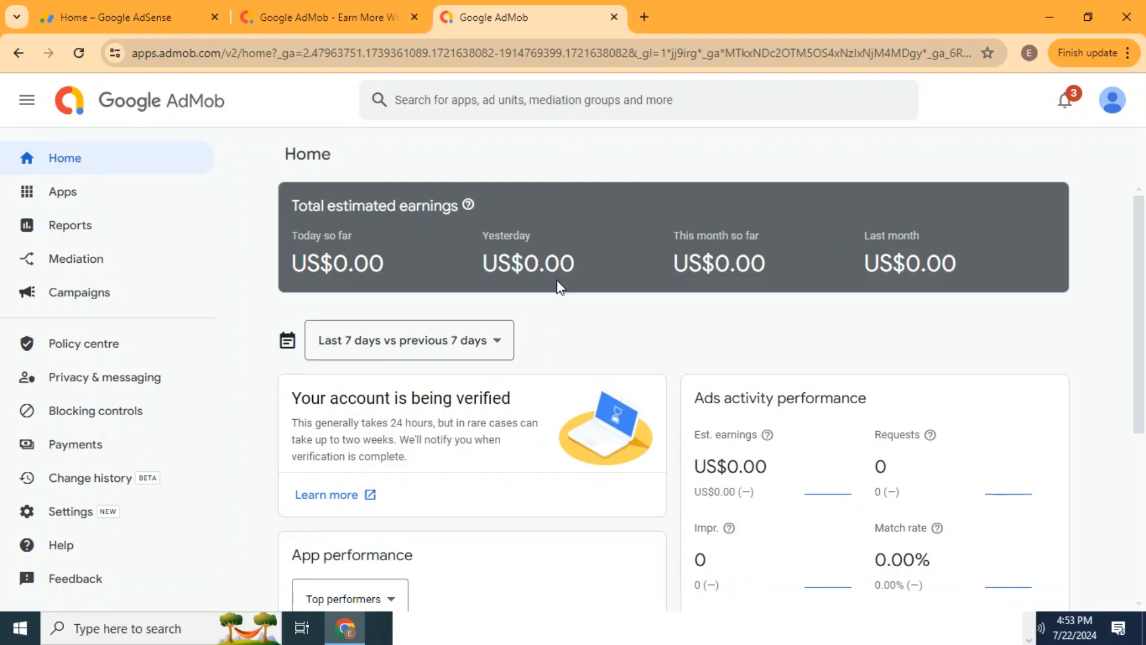
scroll(573, 327, "down", 5)
scroll(573, 327, "up", 5)
Look through the AdSense home page and its navigation options, and return to the AdMob home page.
left_click(142, 7)
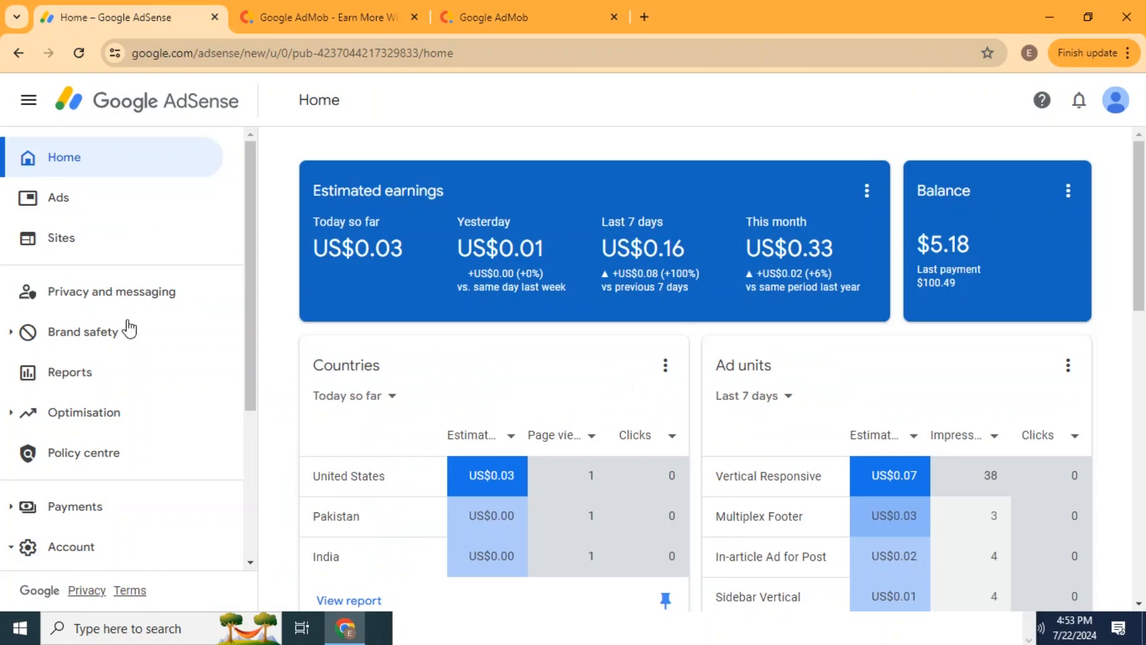
scroll(90, 489, "down", 2)
scroll(85, 475, "down", 3)
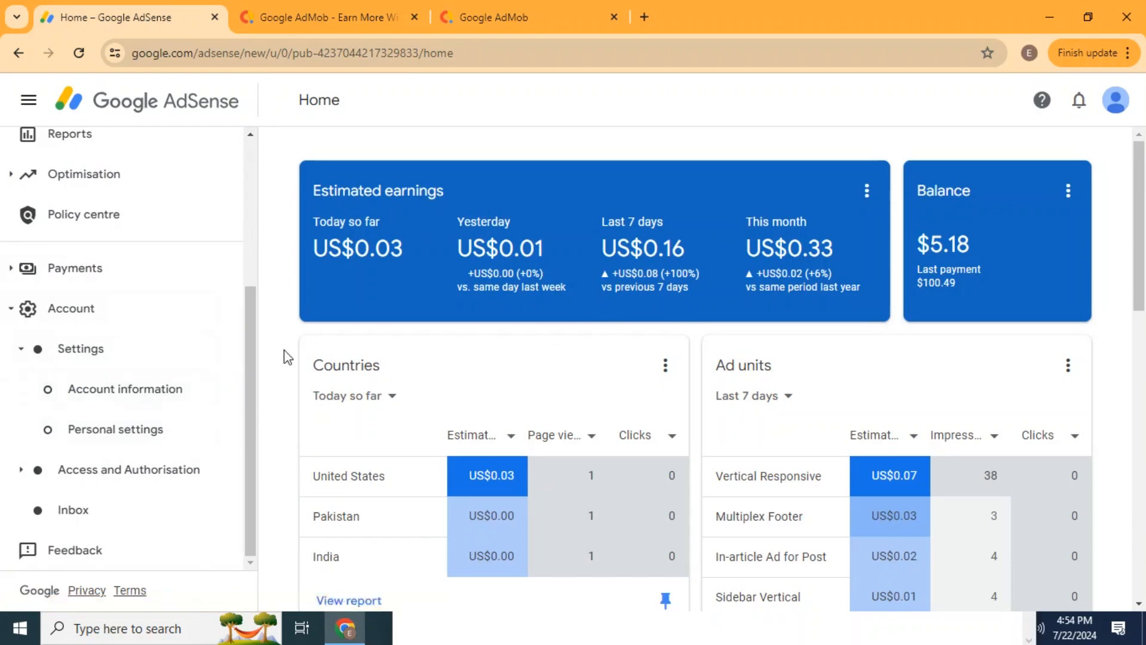
scroll(165, 351, "up", 5)
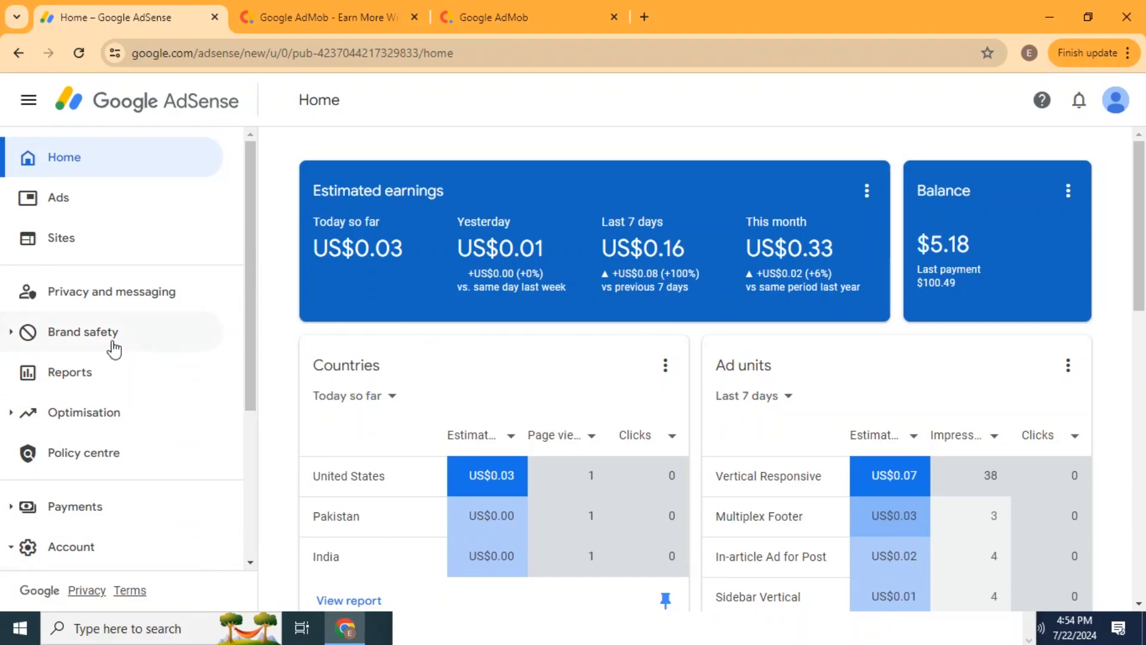
left_click(298, 27)
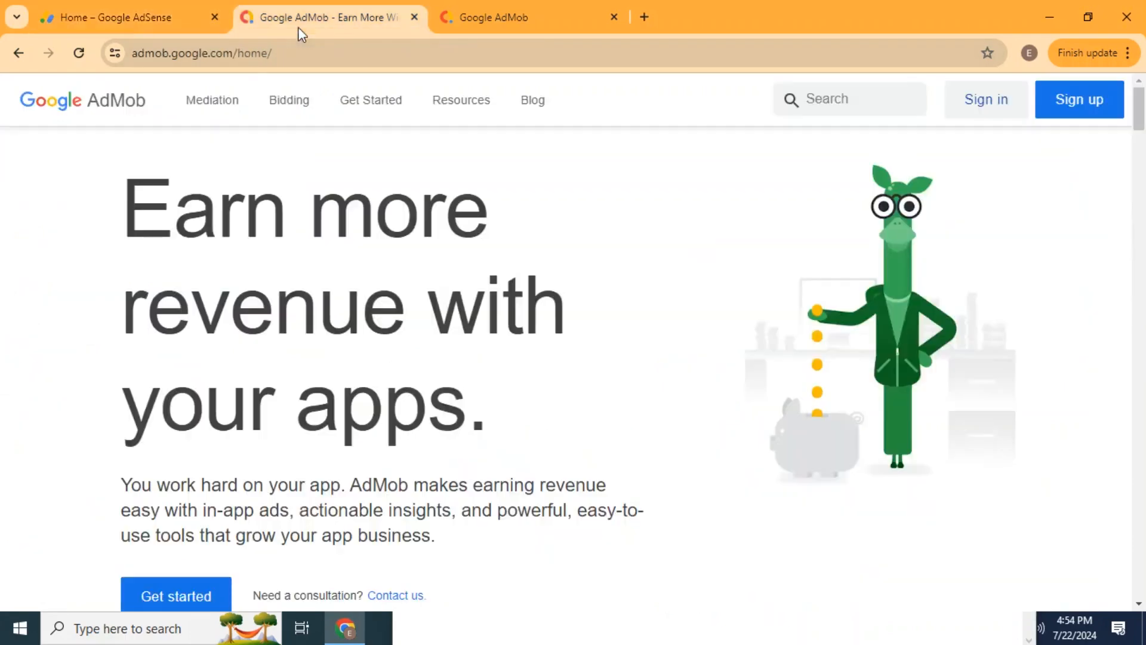
left_click(494, 15)
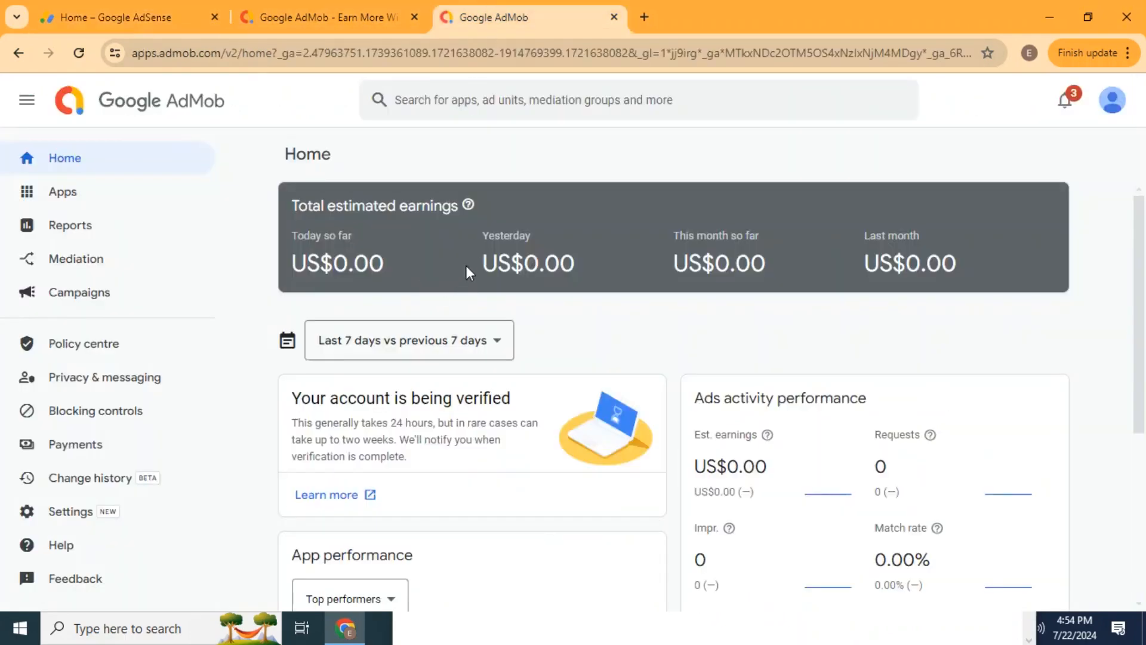